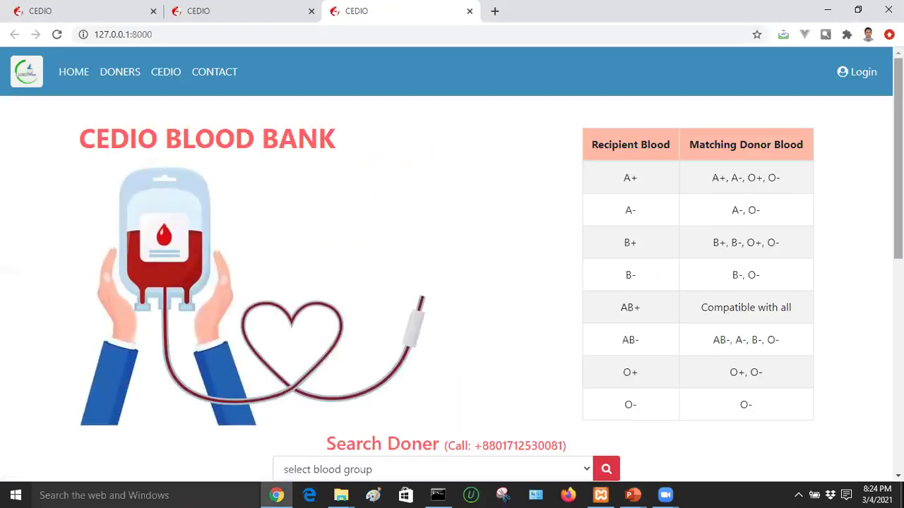
# Scroll the home page, return to the top, and jump to the DONERS donor search section.
pyautogui.scroll(-1, 451, 236)
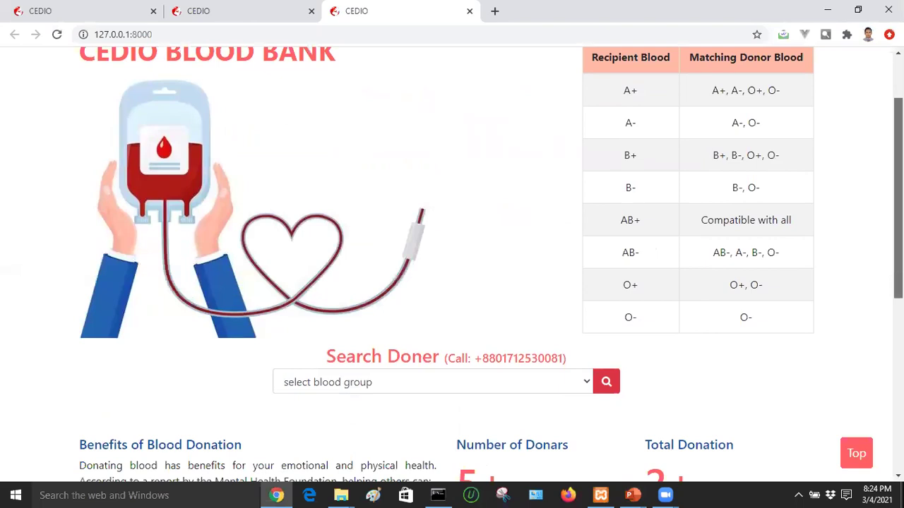
pyautogui.scroll(-5, 452, 264)
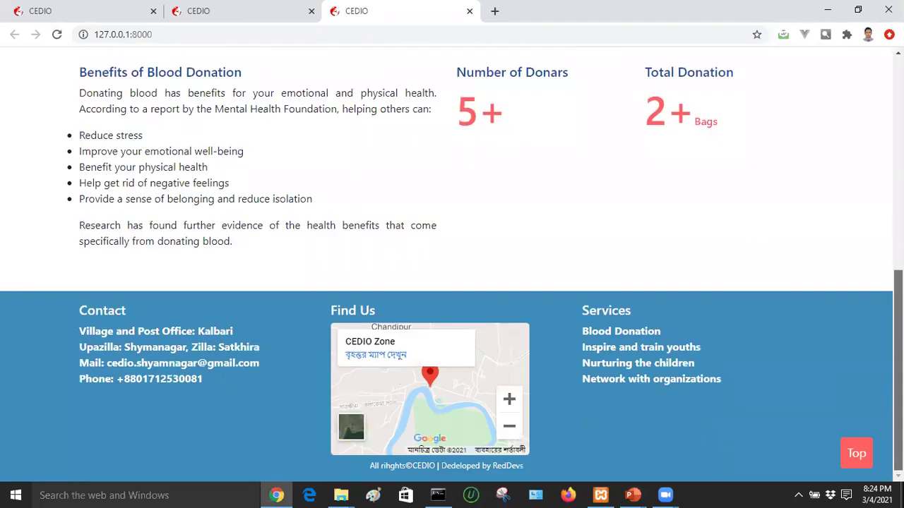
pyautogui.scroll(6, 867, 142)
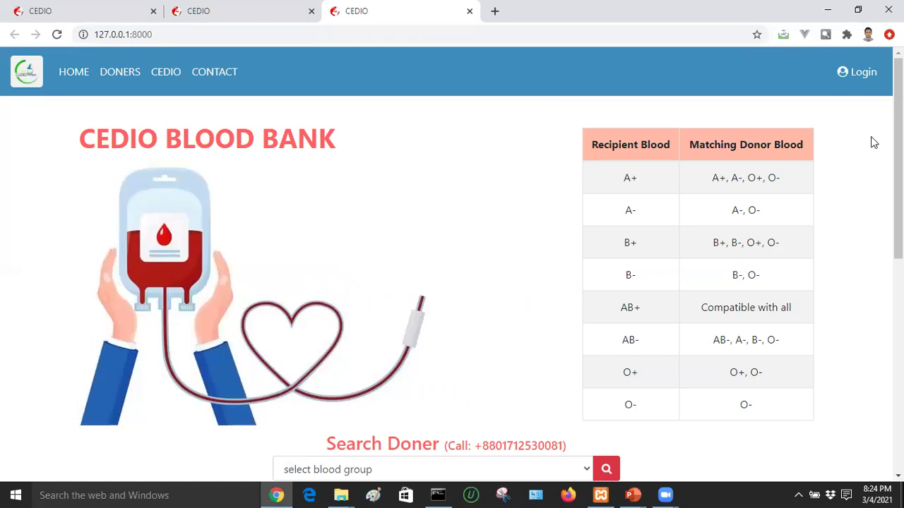
pyautogui.moveTo(898, 169); pyautogui.dragTo(898, 387)
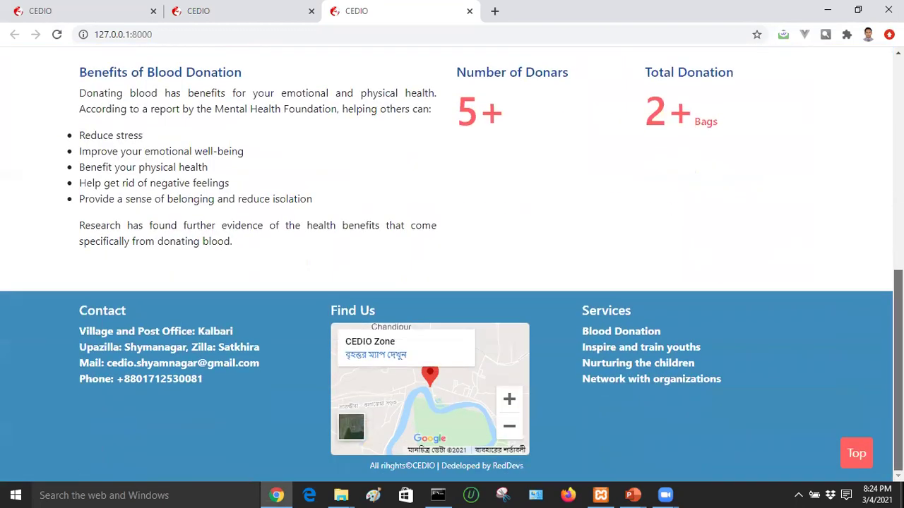
pyautogui.click(857, 456)
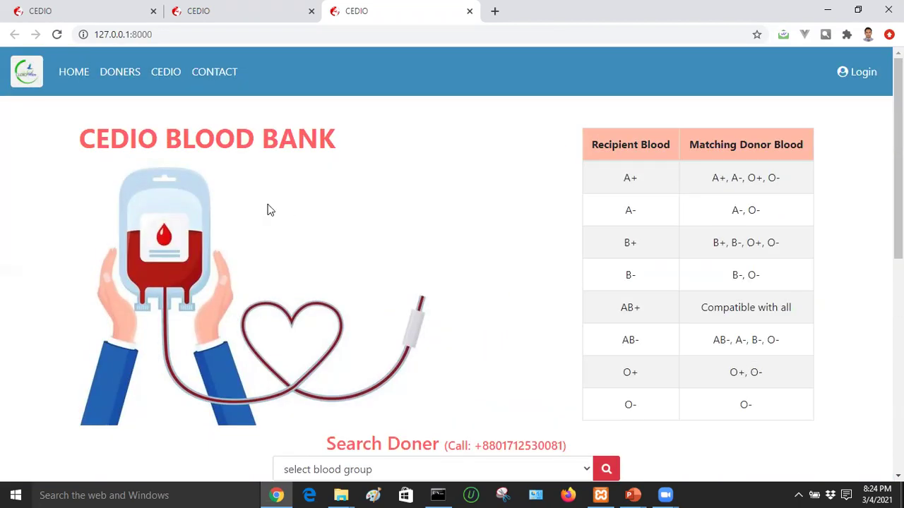
pyautogui.click(120, 73)
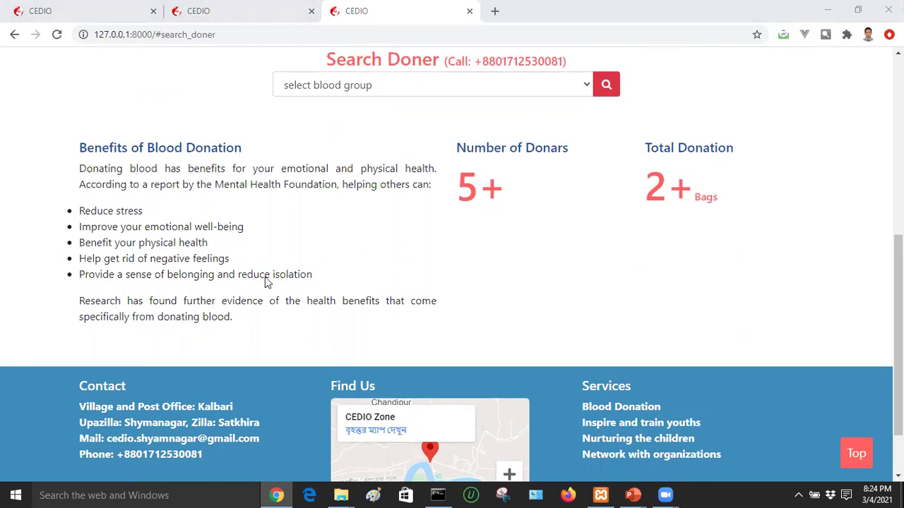
# Search for donors with blood group B+, returning the four matching donors.
pyautogui.click(585, 87)
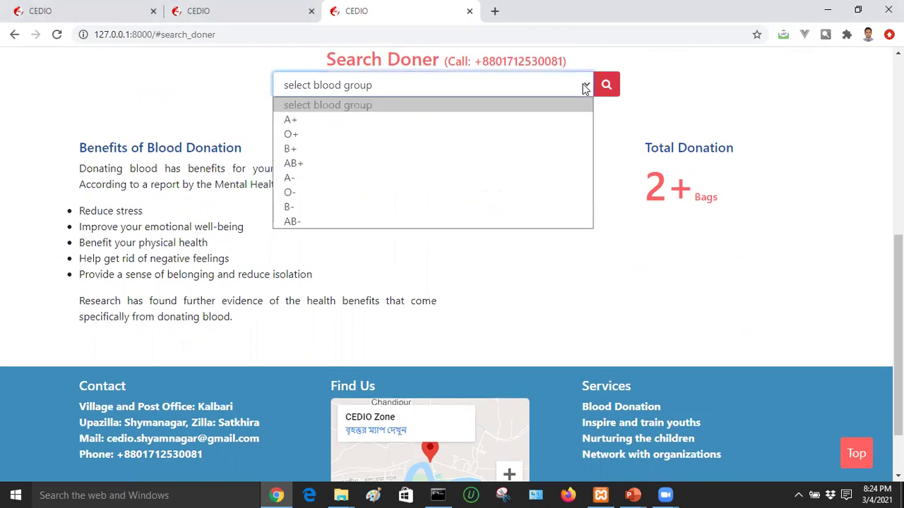
pyautogui.click(337, 152)
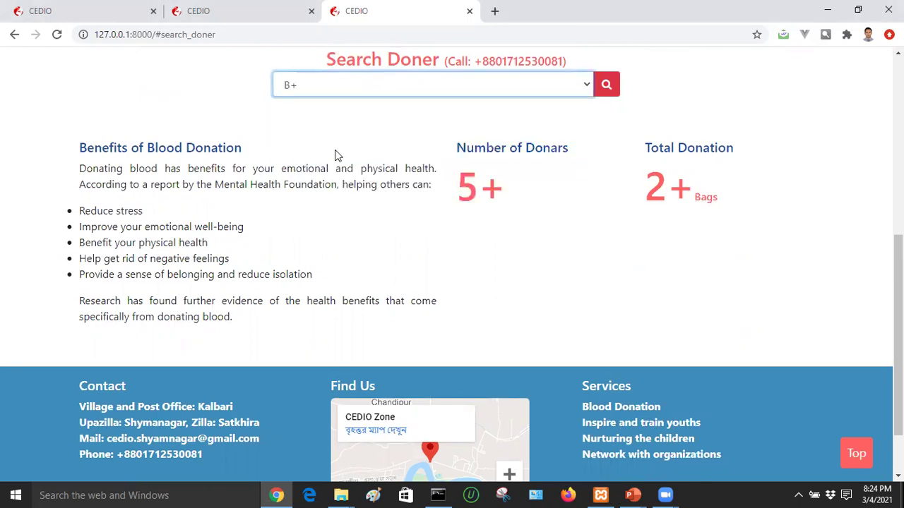
pyautogui.click(608, 87)
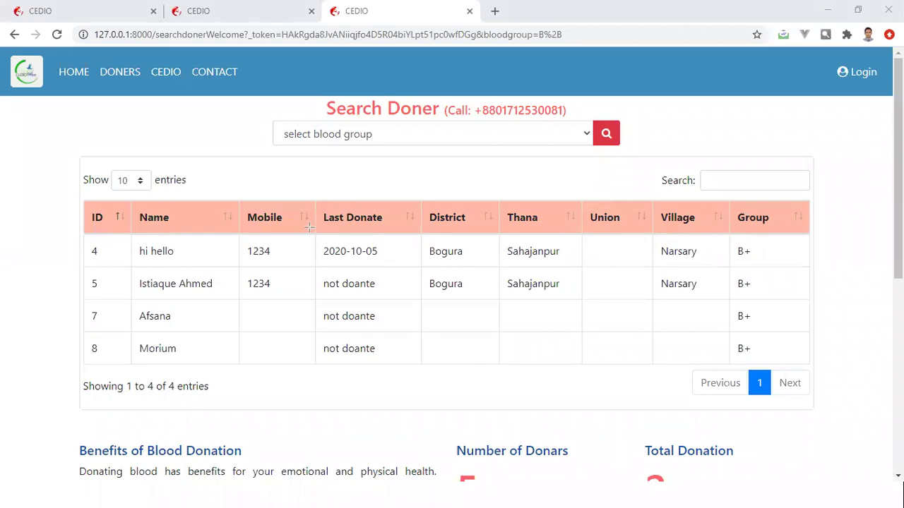
pyautogui.moveTo(307, 225); pyautogui.dragTo(424, 271)
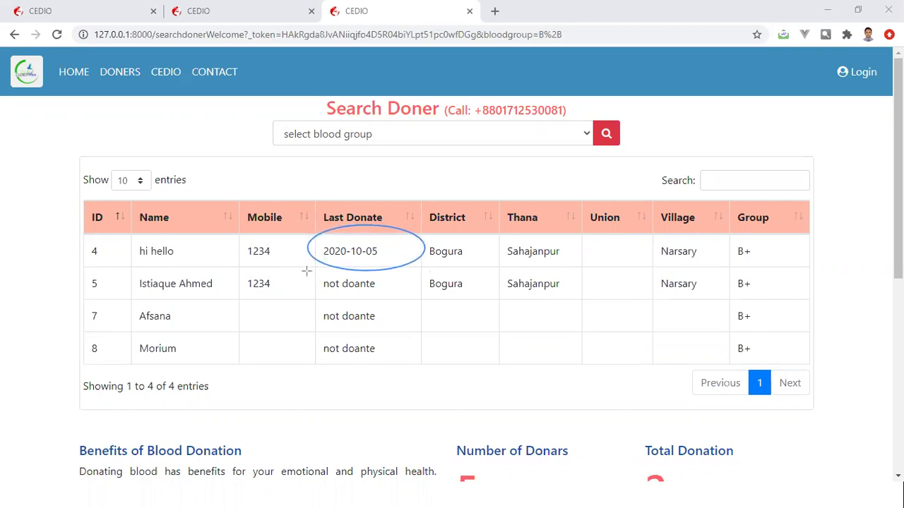
pyautogui.moveTo(306, 270); pyautogui.dragTo(415, 305)
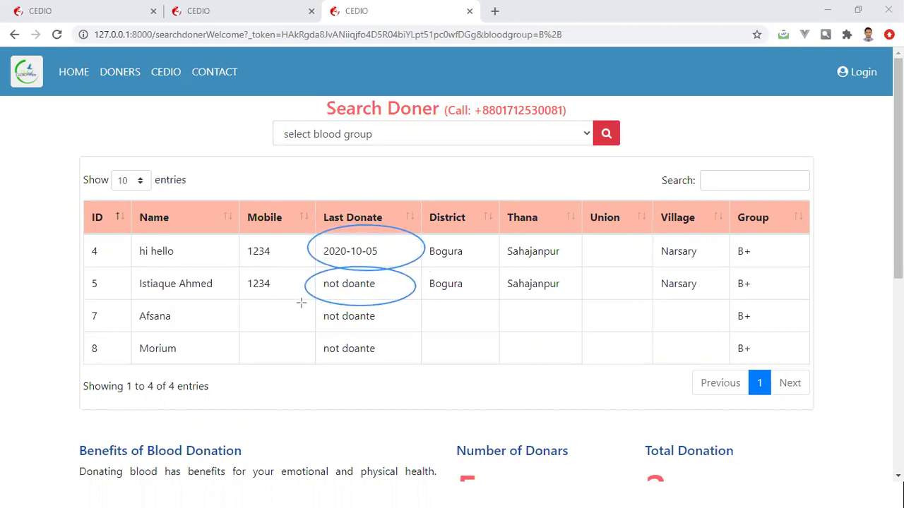
pyautogui.moveTo(302, 302)
pyautogui.mouseDown()
pyautogui.moveTo(393, 347)
pyautogui.moveTo(405, 335)
pyautogui.mouseUp()
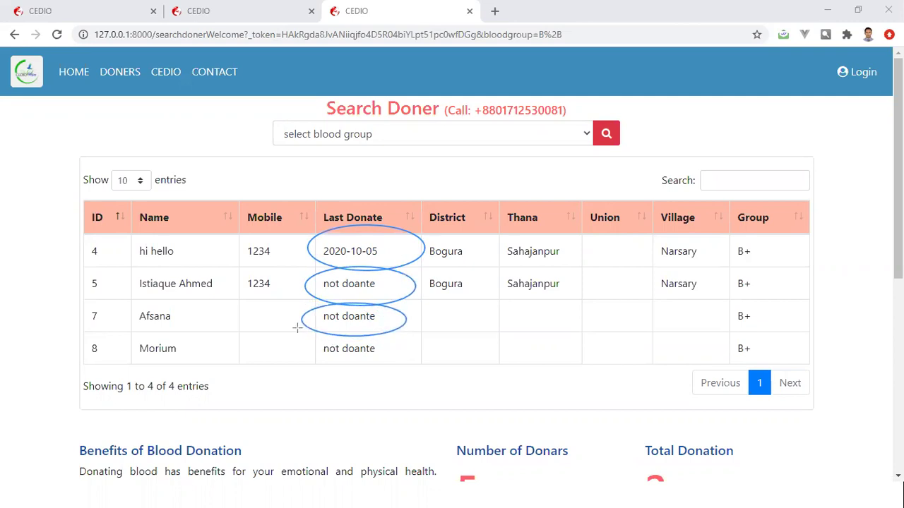
pyautogui.moveTo(299, 325)
pyautogui.mouseDown()
pyautogui.moveTo(337, 348)
pyautogui.moveTo(418, 370)
pyautogui.mouseUp()
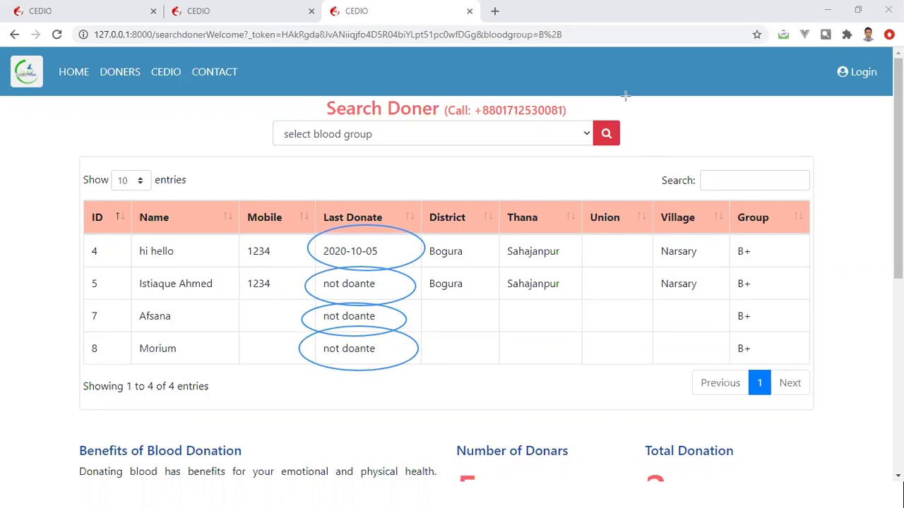
pyautogui.press('e')
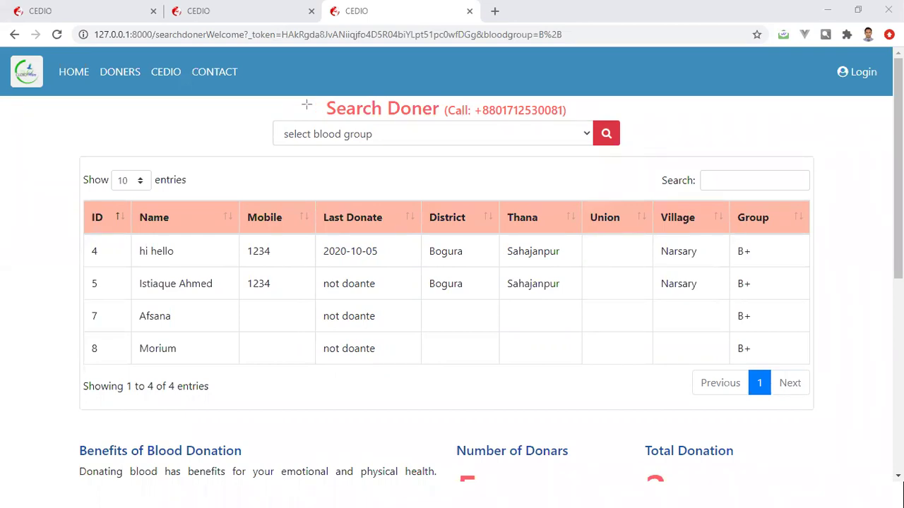
# Filter the B+ donor results table by a donor's name, briefly trying the digit 5.
pyautogui.click(722, 175)
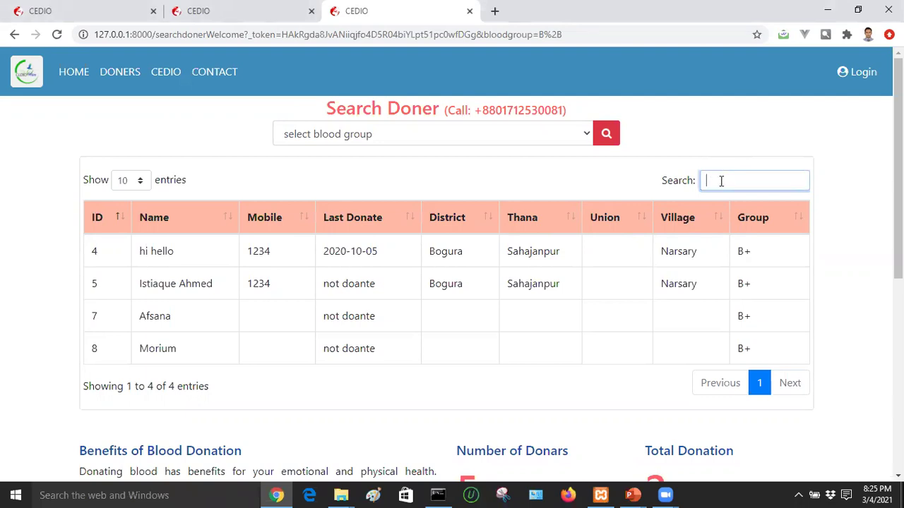
pyautogui.write('Is')
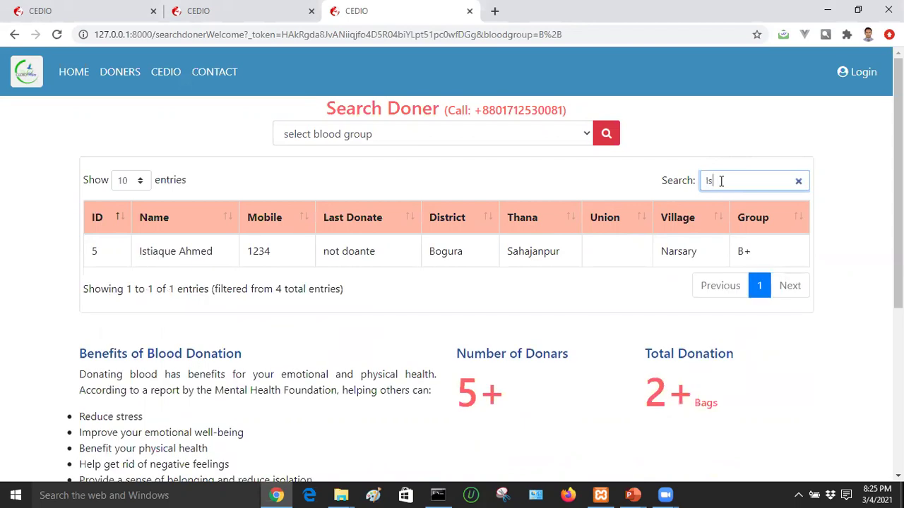
pyautogui.write('t')
pyautogui.press('BackSpace')
pyautogui.press('BackSpace')
pyautogui.press('BackSpace')
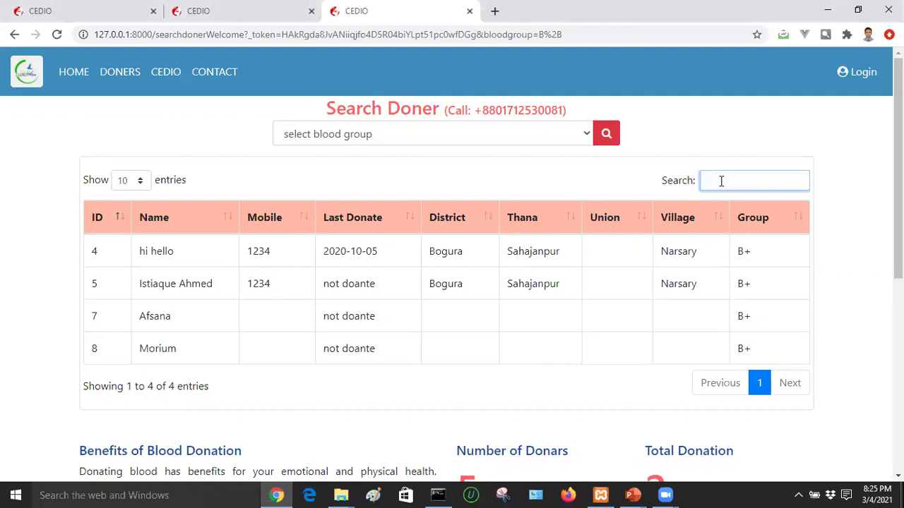
pyautogui.write('5')
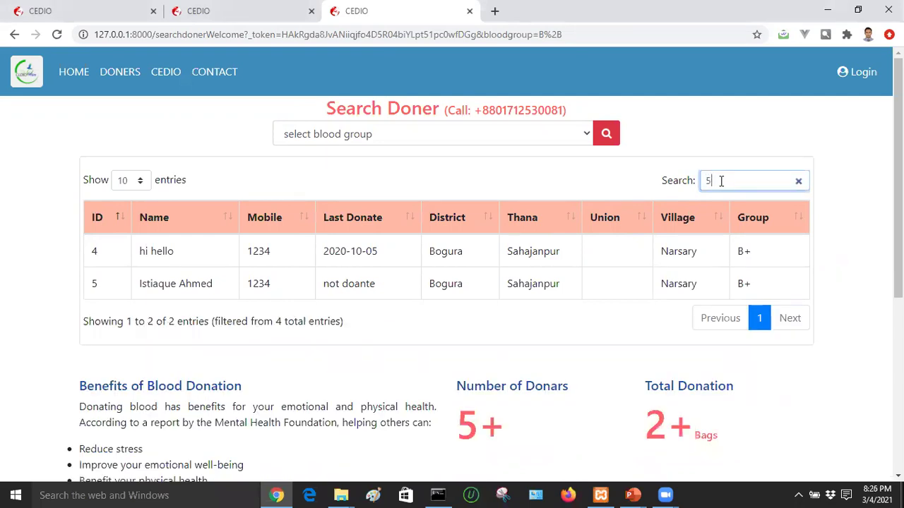
pyautogui.press('BackSpace')
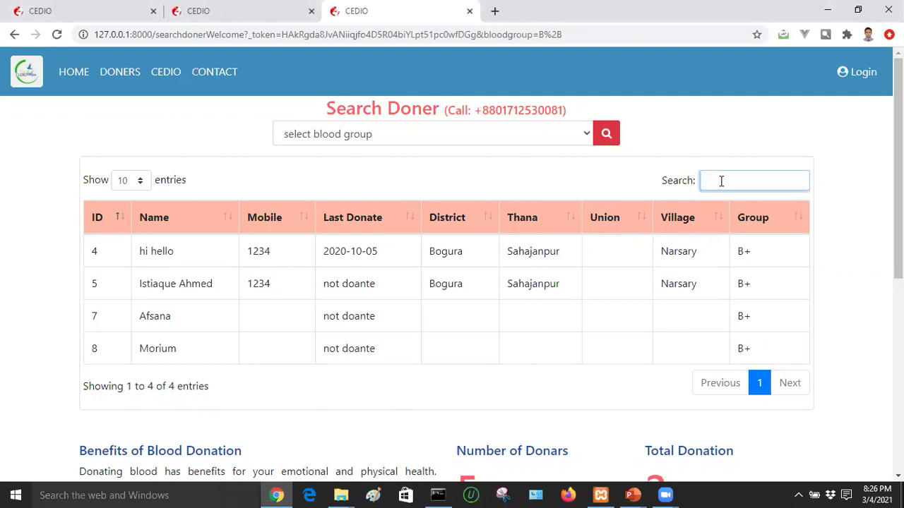
pyautogui.write('Istiaq')
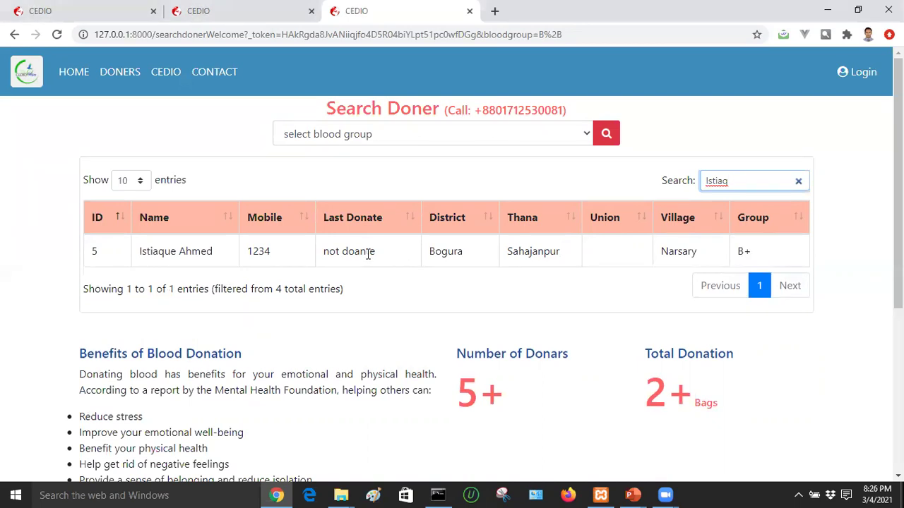
# Filter the results by the donor's copied mobile number, then return to the home page.
pyautogui.moveTo(273, 252); pyautogui.dragTo(248, 253)
pyautogui.hotkey('ctrl', 'c')
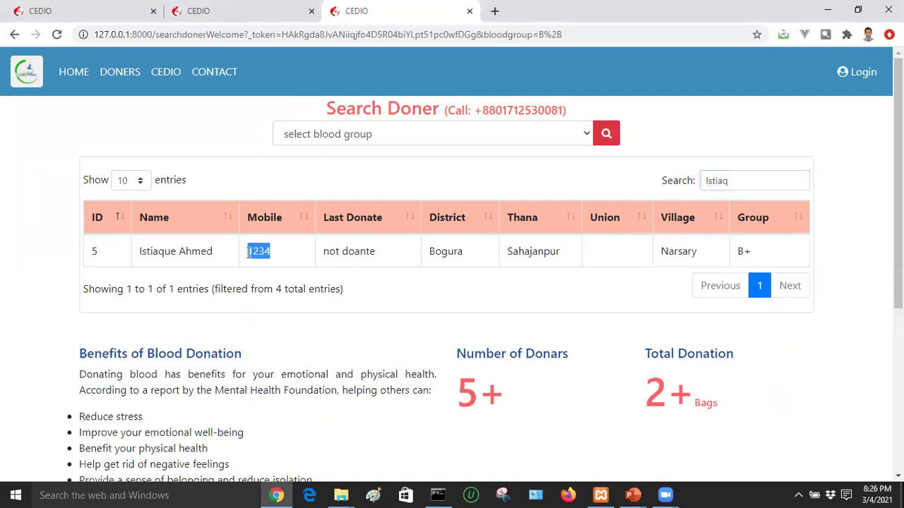
pyautogui.click(732, 179)
pyautogui.press('BackSpace')
pyautogui.press('BackSpace')
pyautogui.press('BackSpace')
pyautogui.press('BackSpace')
pyautogui.press('BackSpace')
pyautogui.press('BackSpace')
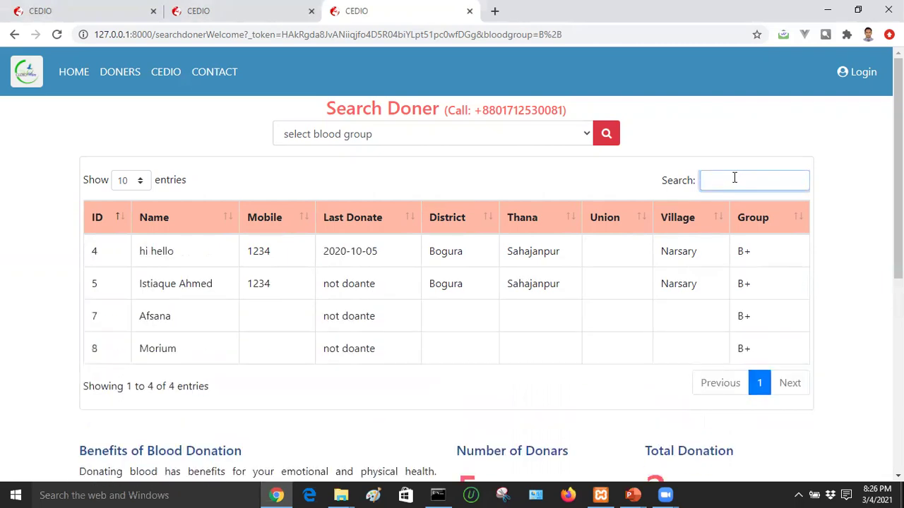
pyautogui.hotkey('ctrl', 'v')
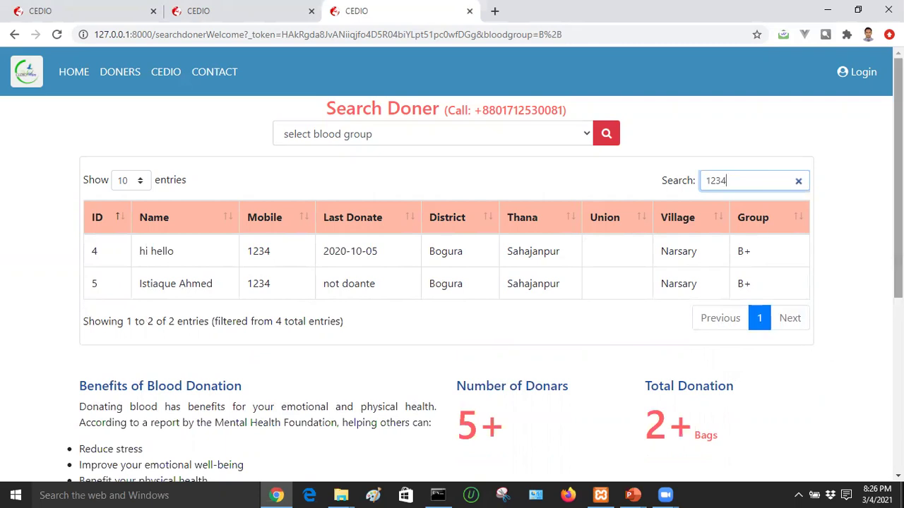
pyautogui.click(82, 76)
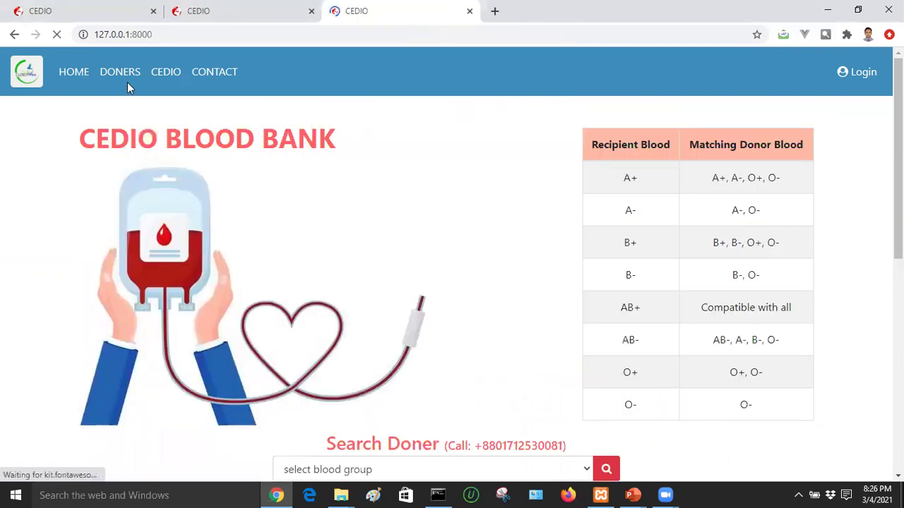
# Look over the footer contact details, then return to the top of the page.
pyautogui.click(225, 73)
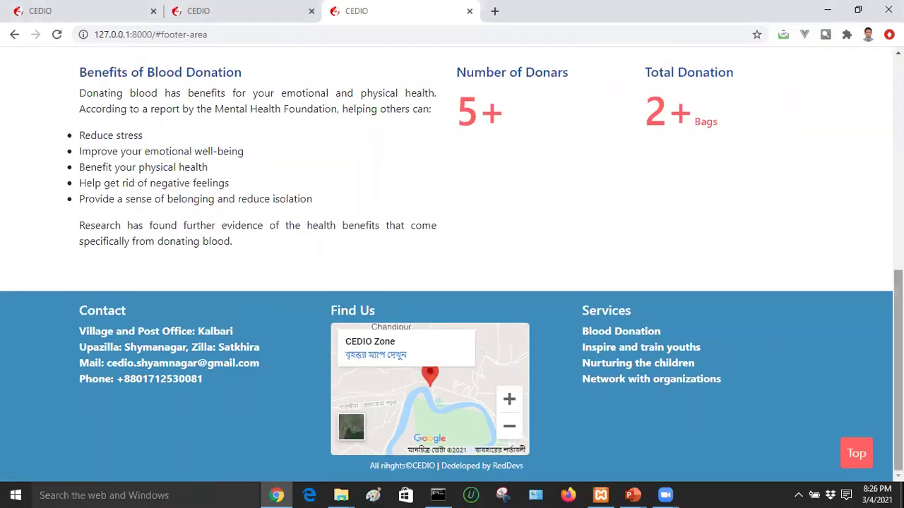
pyautogui.moveTo(898, 367); pyautogui.dragTo(898, 271)
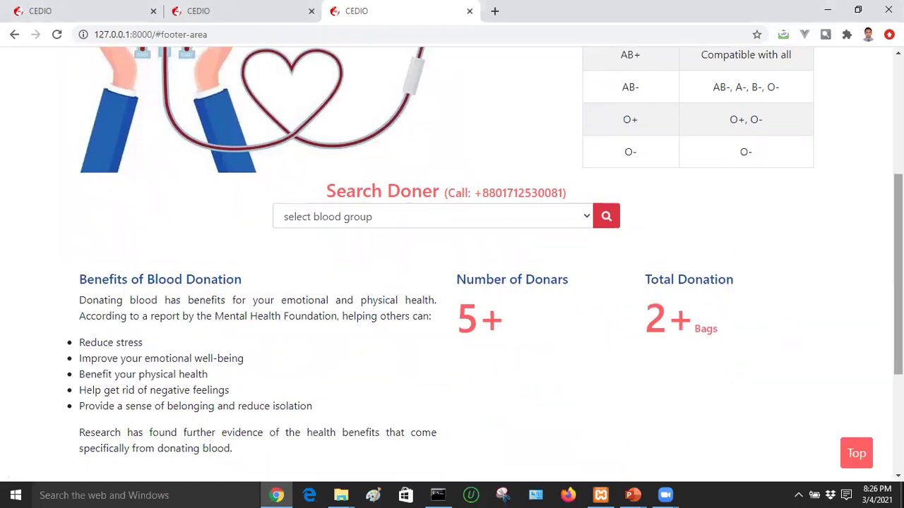
pyautogui.scroll(-3, 452, 263)
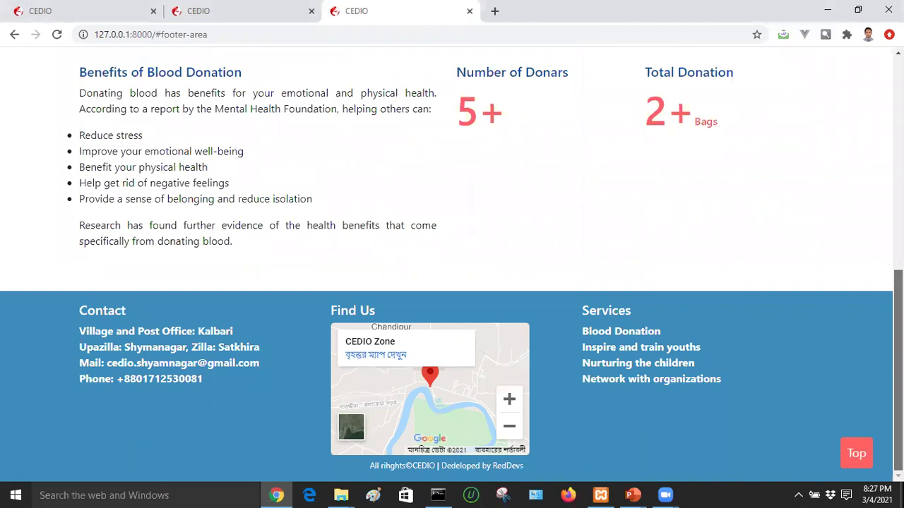
pyautogui.scroll(1, 452, 263)
pyautogui.scroll(-1, 452, 263)
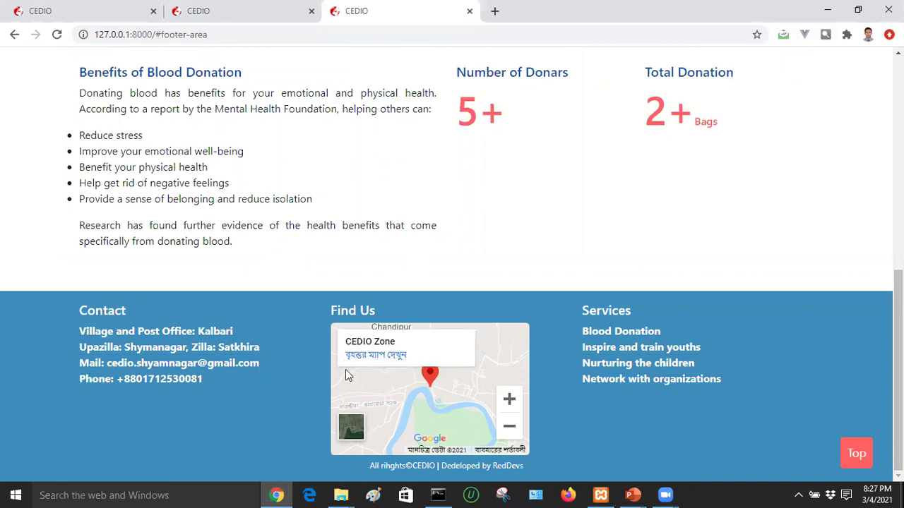
pyautogui.click(856, 455)
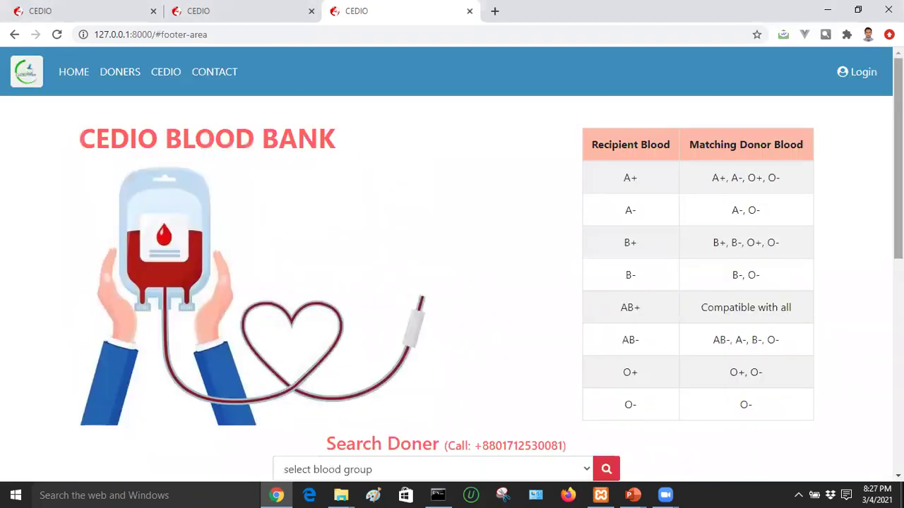
pyautogui.scroll(-3, 590, 270)
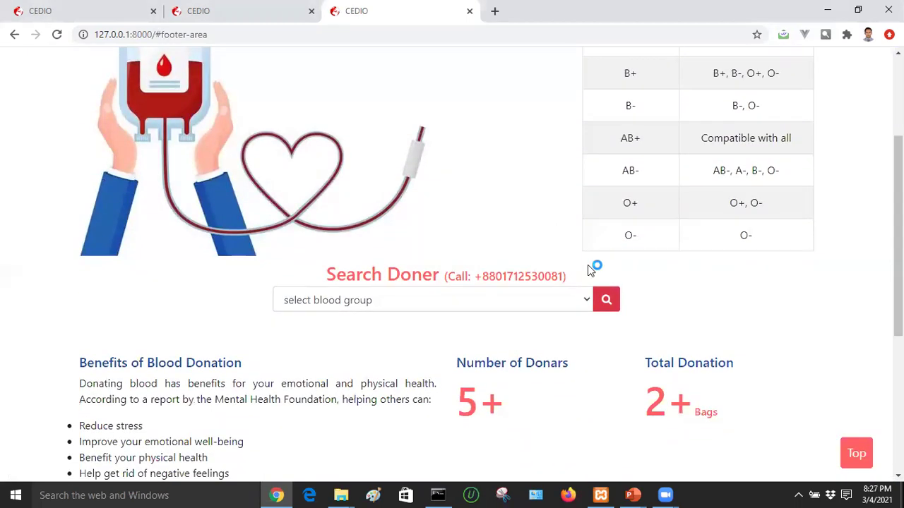
# Pick B+ in the Search Doner dropdown and run the search, listing 4 donors.
pyautogui.click(466, 299)
pyautogui.click(465, 299)
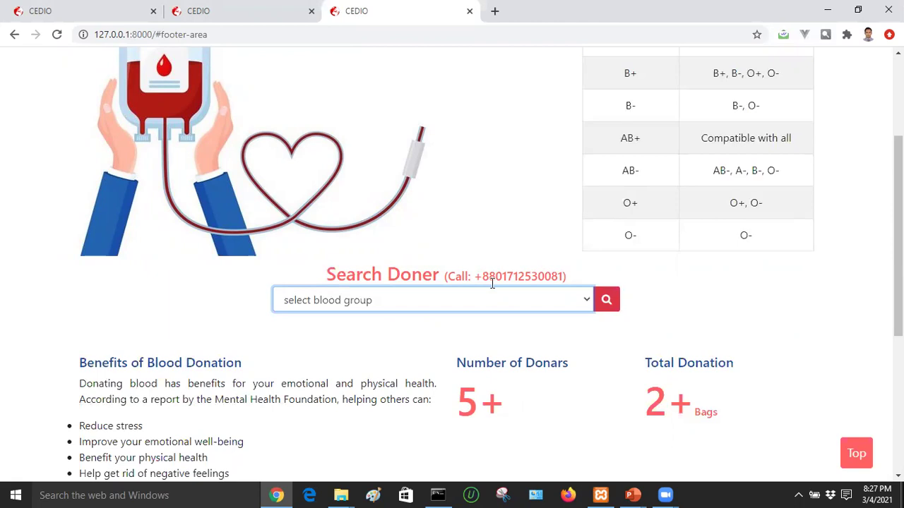
pyautogui.click(504, 308)
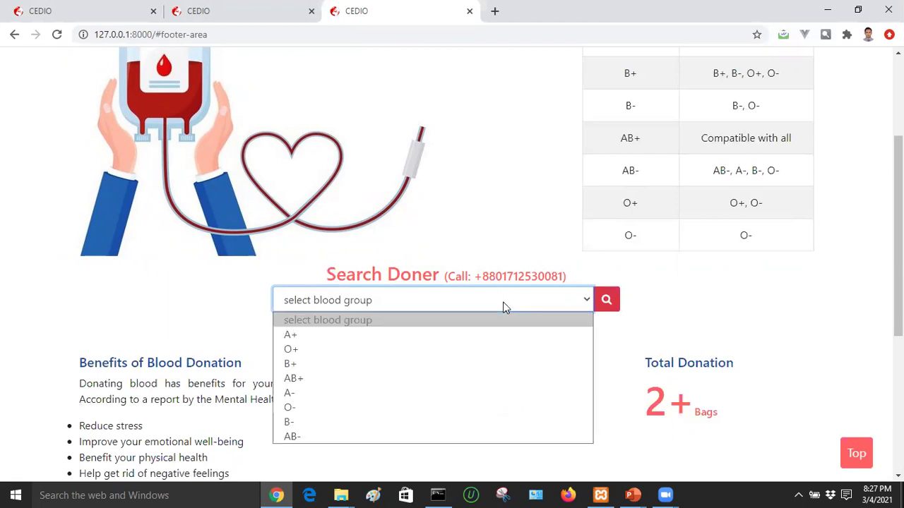
pyautogui.click(326, 370)
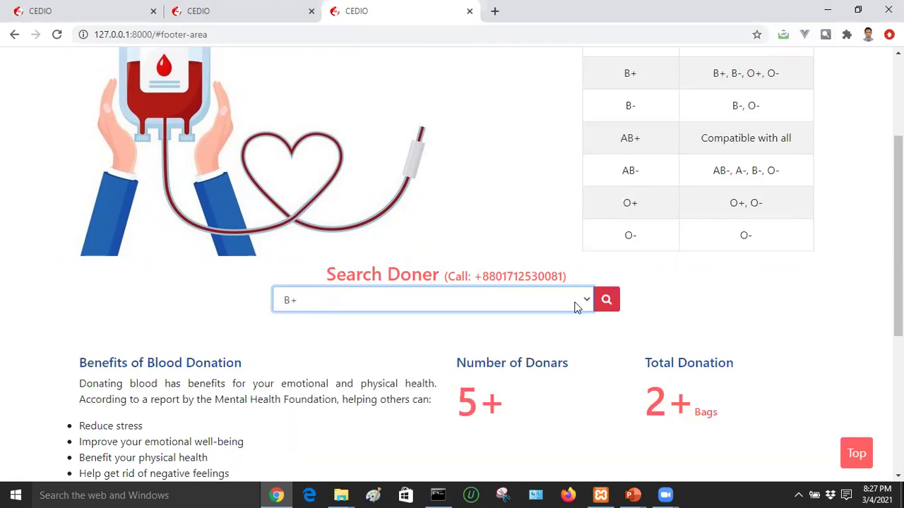
pyautogui.click(605, 306)
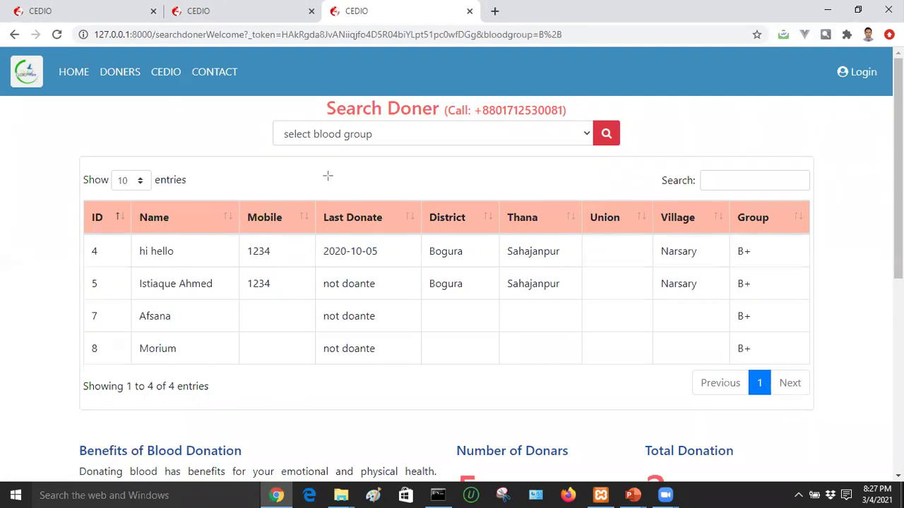
pyautogui.moveTo(235, 203); pyautogui.dragTo(321, 371)
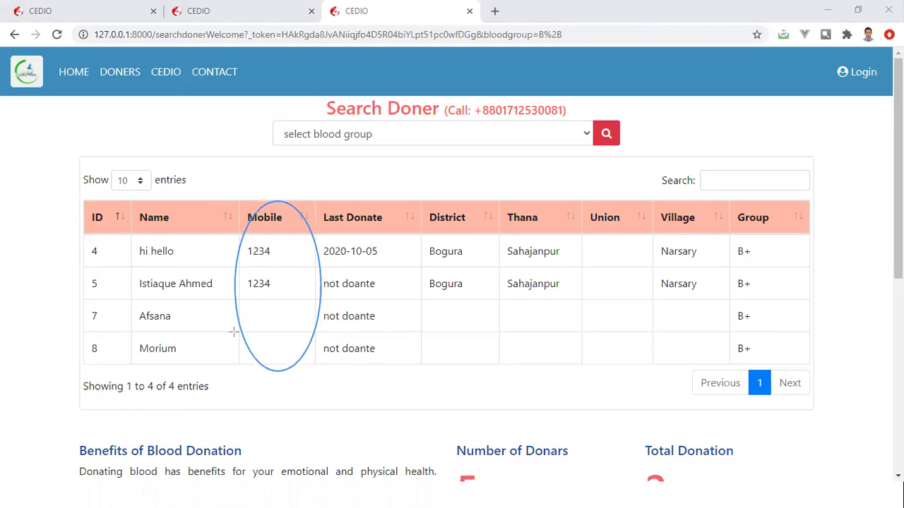
pyautogui.moveTo(128, 307); pyautogui.dragTo(185, 331)
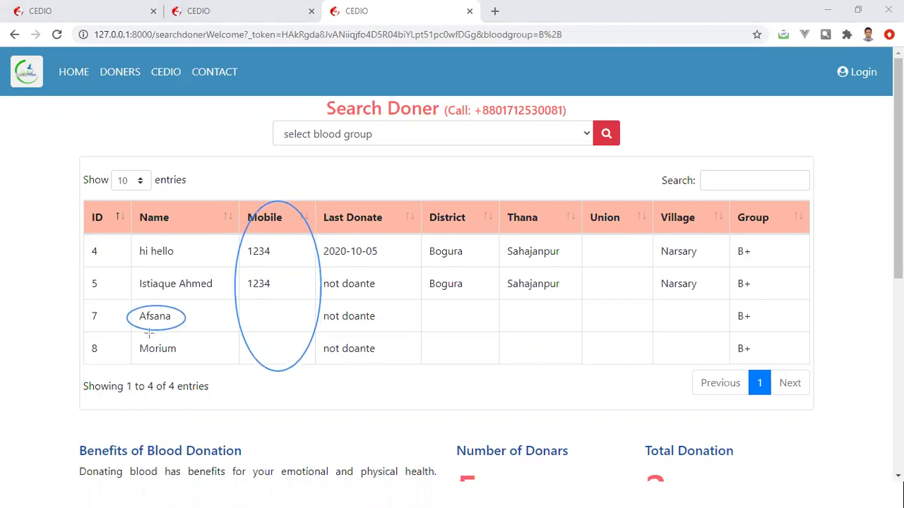
pyautogui.moveTo(131, 333); pyautogui.dragTo(188, 364)
pyautogui.moveTo(246, 307)
pyautogui.mouseDown()
pyautogui.moveTo(301, 330)
pyautogui.moveTo(242, 336)
pyautogui.moveTo(293, 358)
pyautogui.mouseUp()
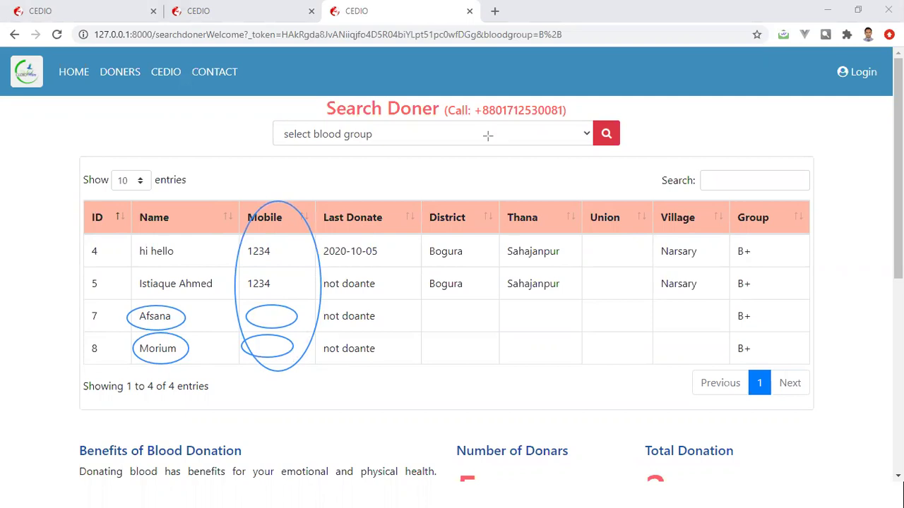
pyautogui.moveTo(474, 100)
pyautogui.mouseDown()
pyautogui.moveTo(512, 122)
pyautogui.moveTo(575, 124)
pyautogui.mouseUp()
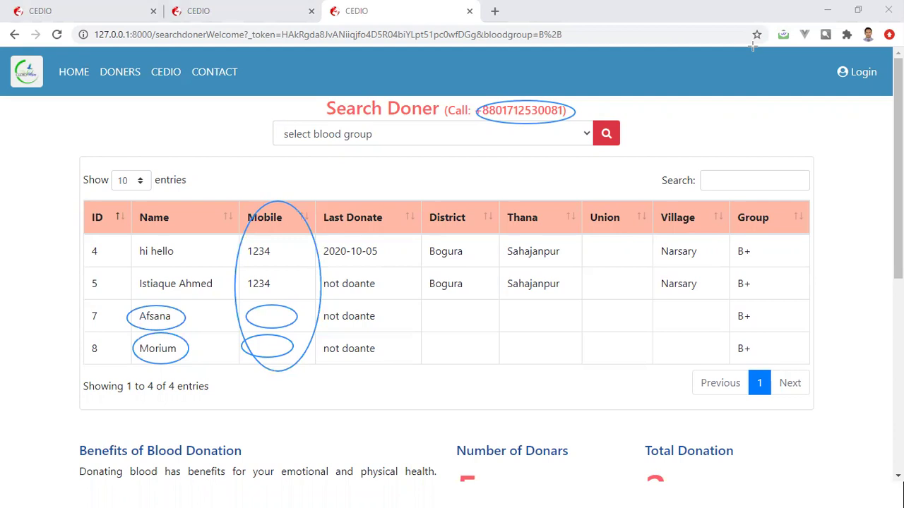
pyautogui.press('e')
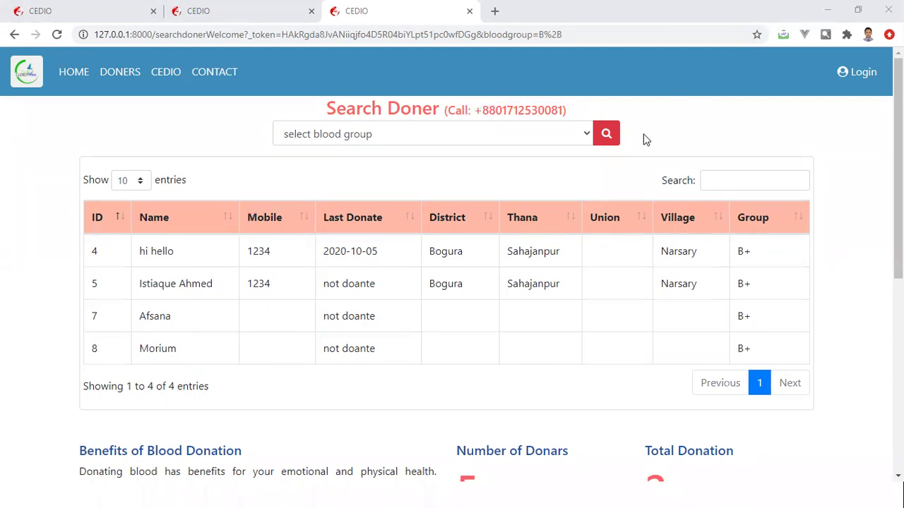
# Log in to the admin dashboard and bring up the empty Add Doner form.
pyautogui.click(856, 78)
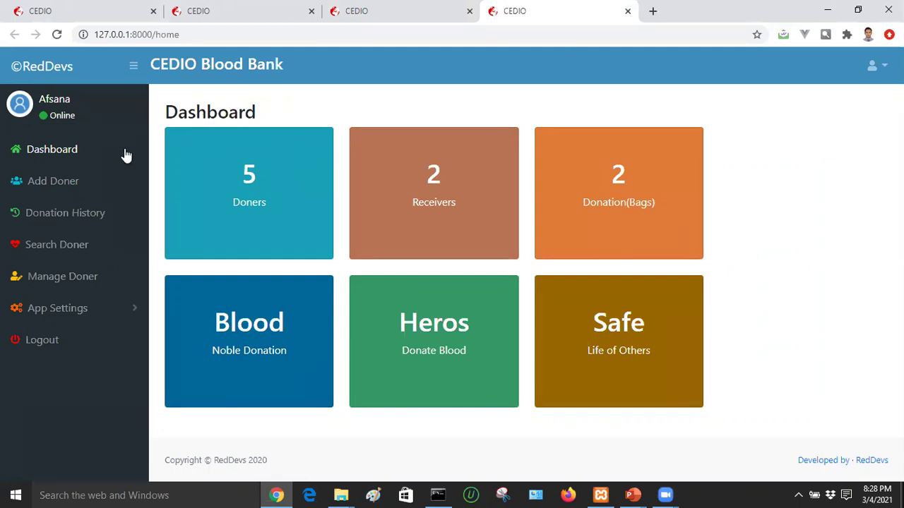
pyautogui.click(69, 181)
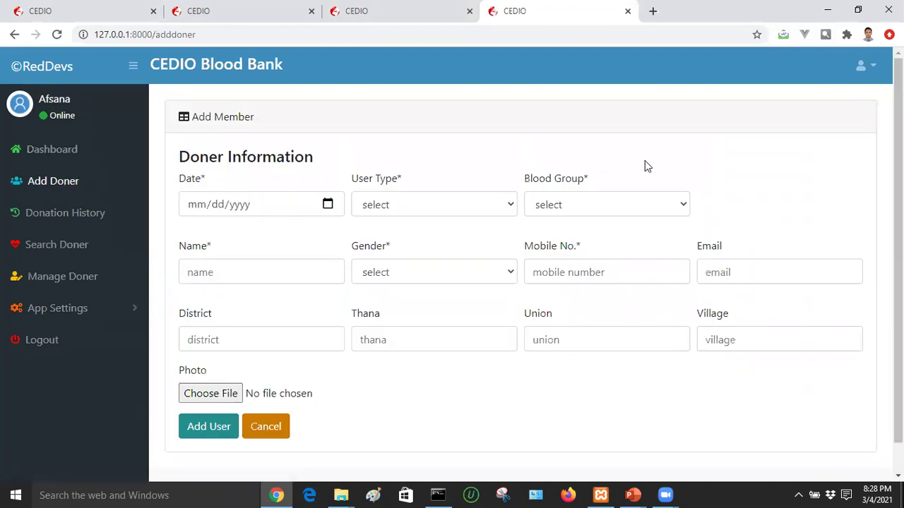
# Reopen and scroll the empty Add Doner form, then move to Donation History.
pyautogui.click(56, 182)
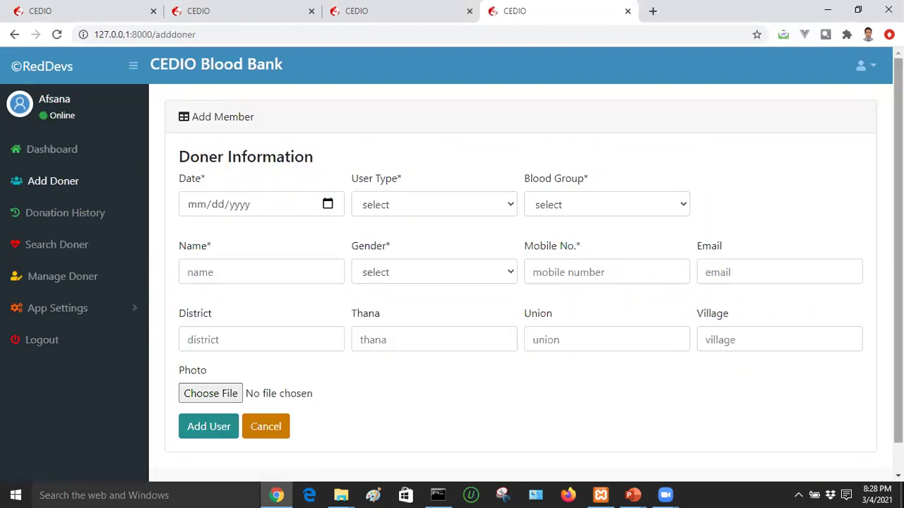
pyautogui.scroll(-1, 533, 267)
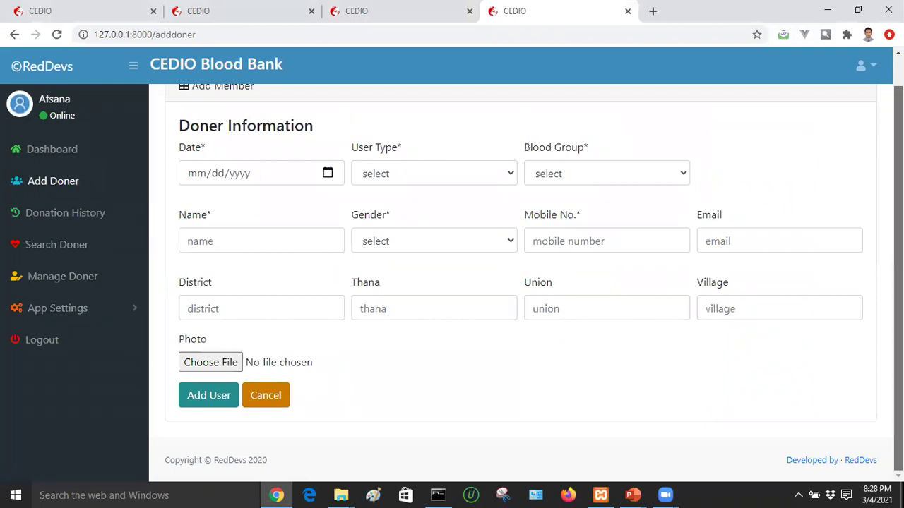
pyautogui.scroll(1, 704, 182)
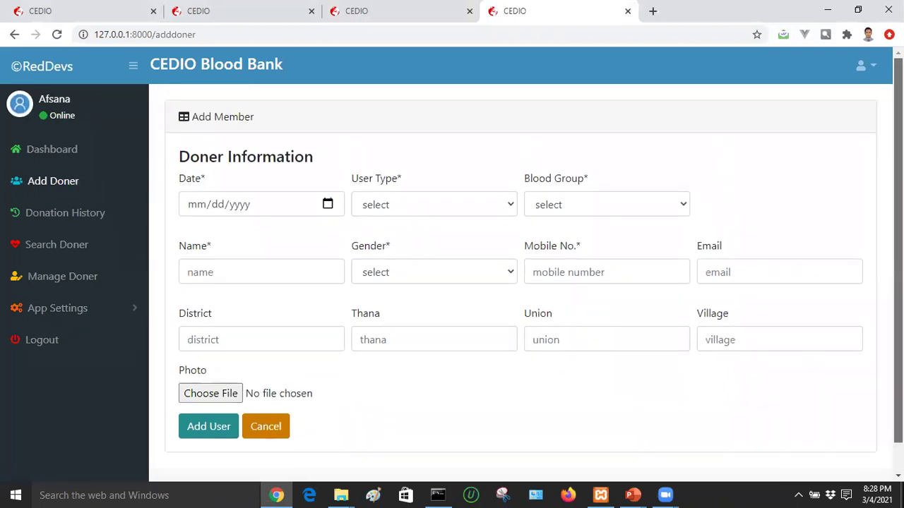
pyautogui.click(96, 215)
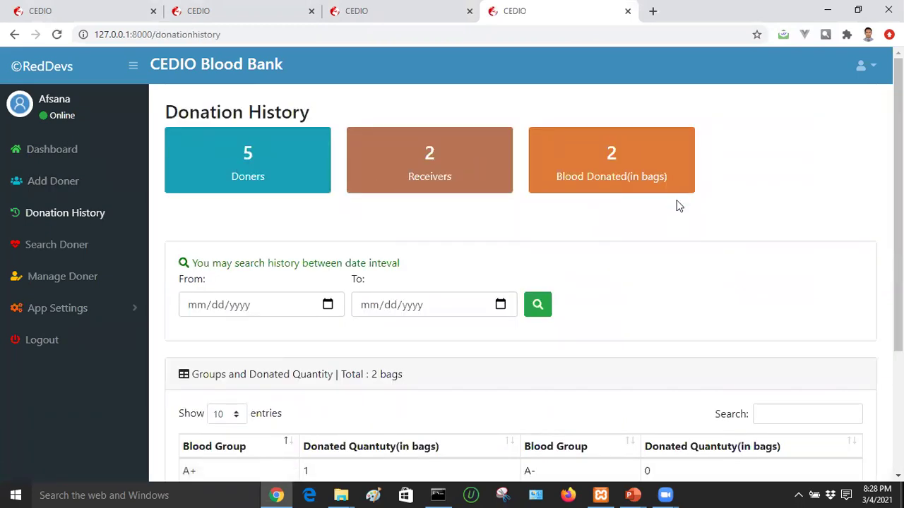
# Scroll to the Groups and Donated Quantity table showing one bag each for A+ and B+.
pyautogui.scroll(-3, 898, 212)
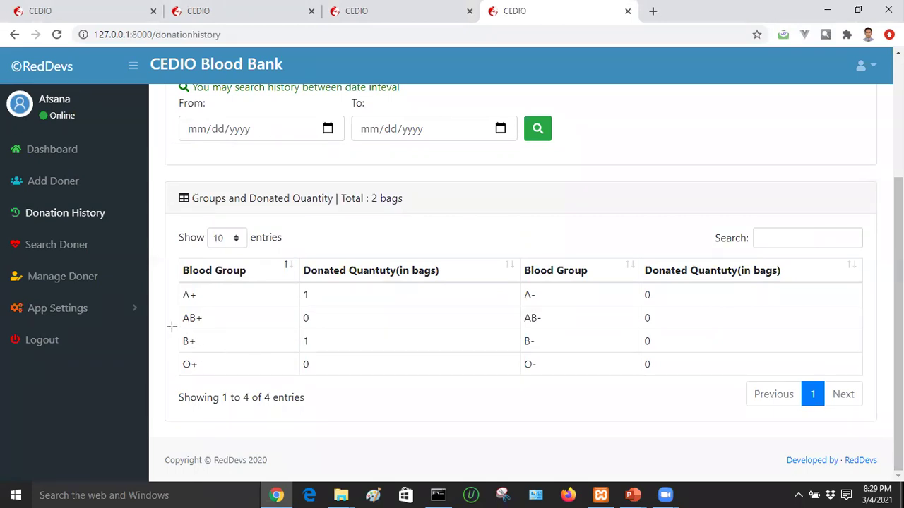
pyautogui.moveTo(172, 327); pyautogui.dragTo(327, 349)
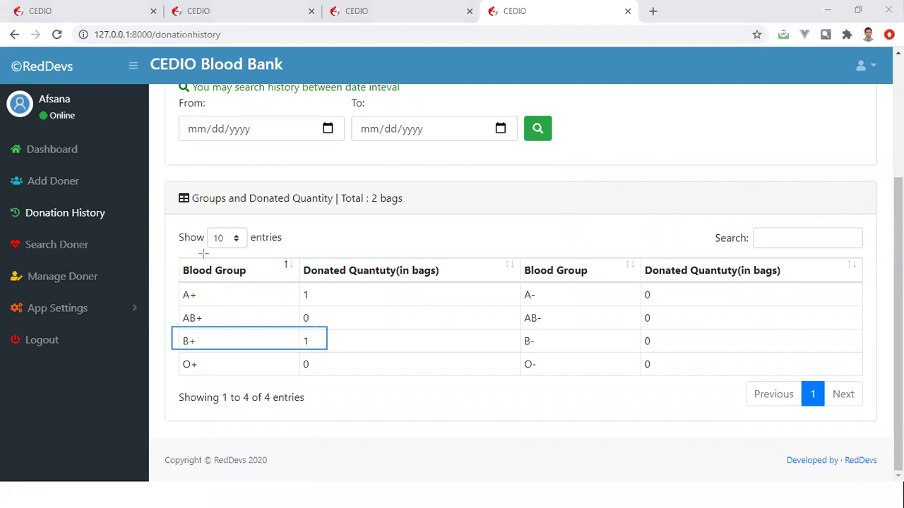
pyautogui.moveTo(178, 285); pyautogui.dragTo(337, 304)
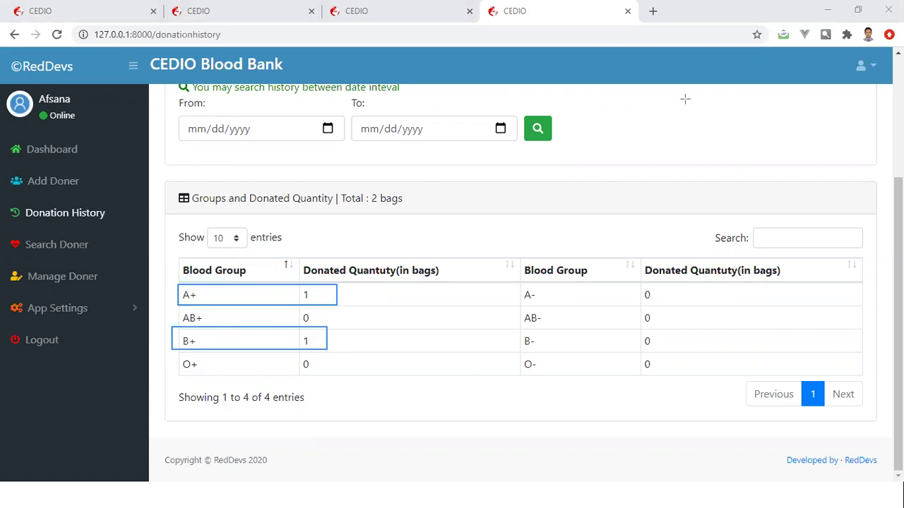
pyautogui.press('Escape')
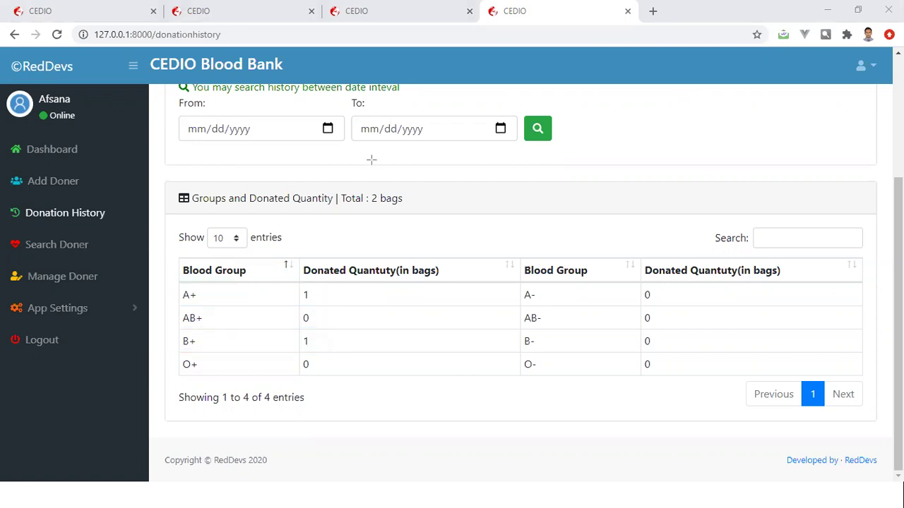
pyautogui.click(329, 128)
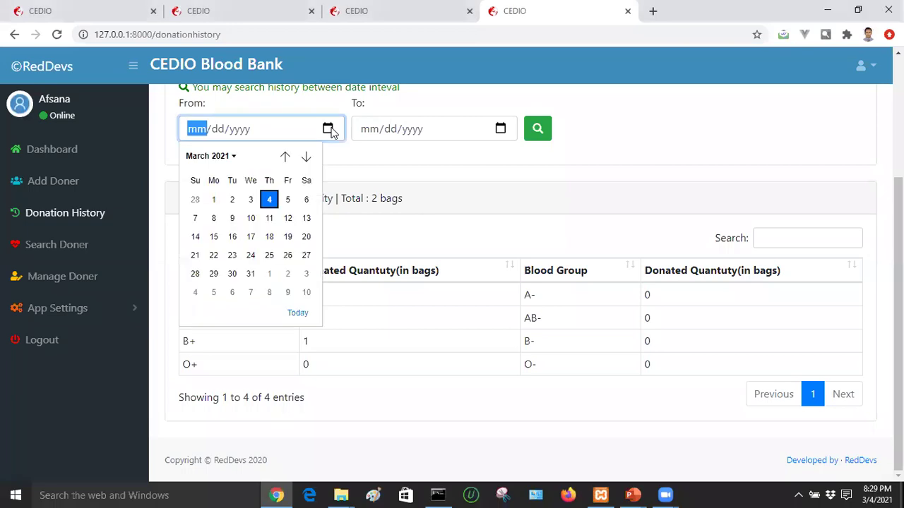
pyautogui.click(214, 200)
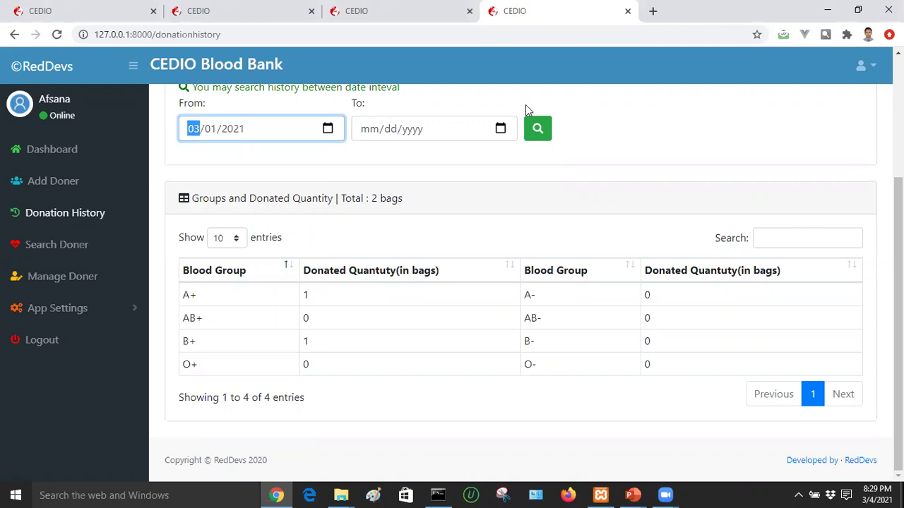
pyautogui.click(502, 129)
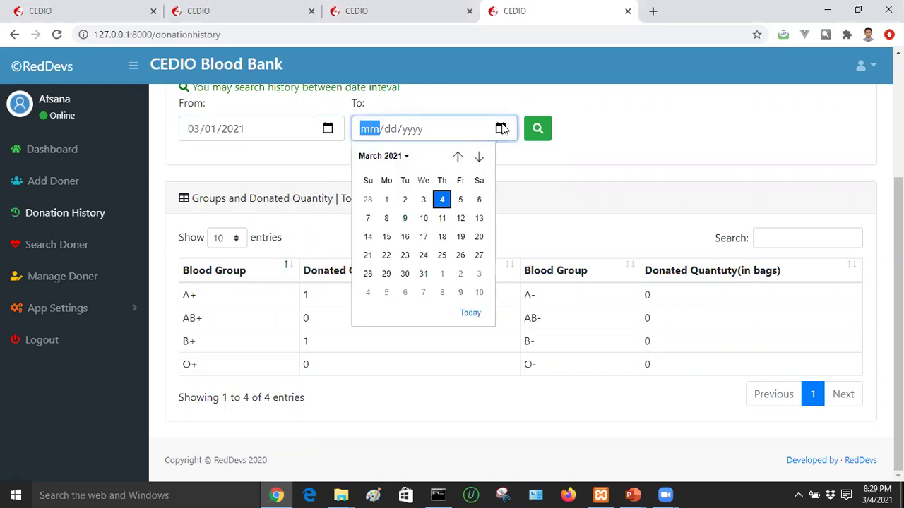
pyautogui.click(441, 202)
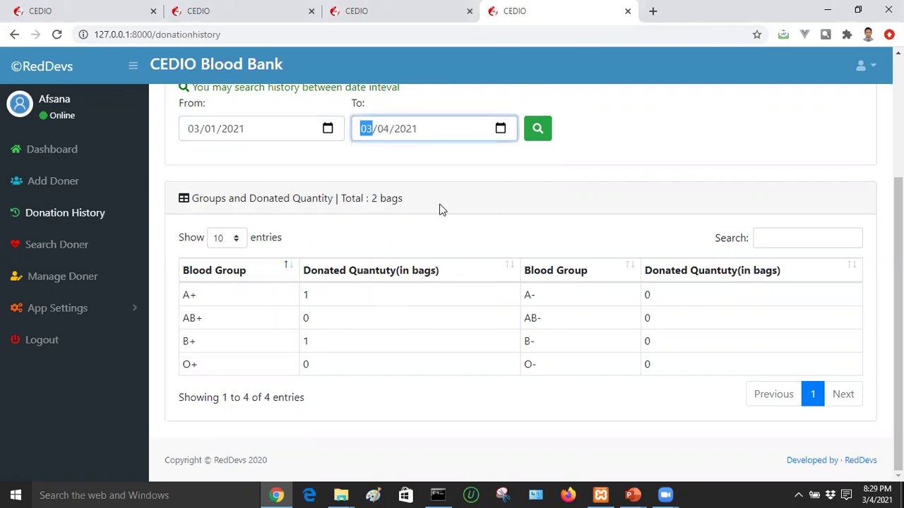
pyautogui.click(538, 132)
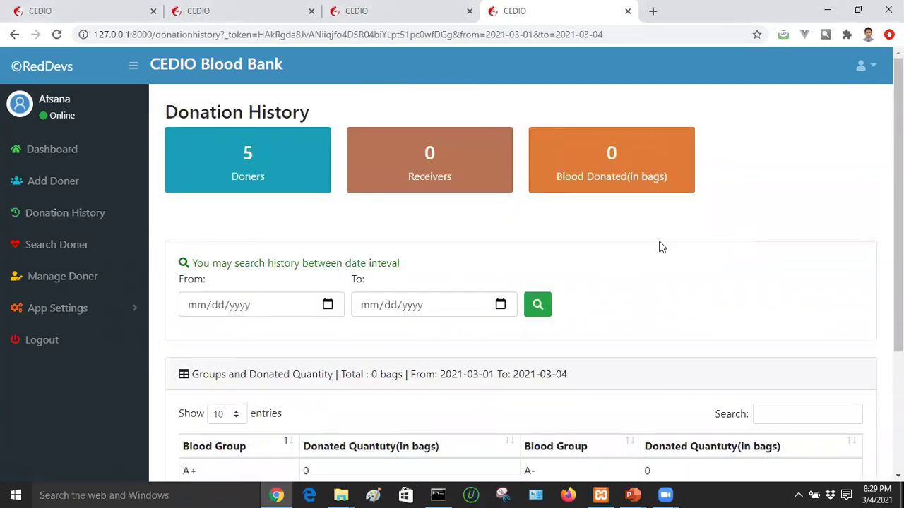
pyautogui.scroll(-3, 898, 283)
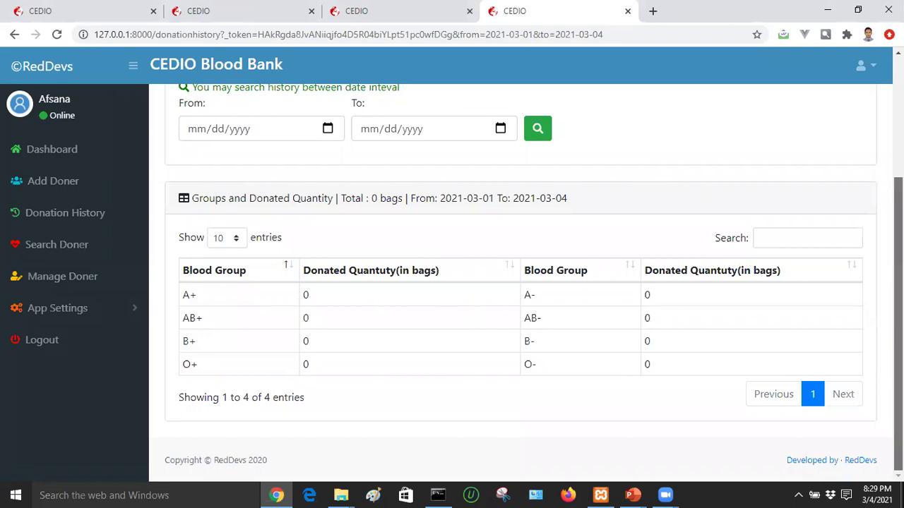
pyautogui.scroll(2, 474, 315)
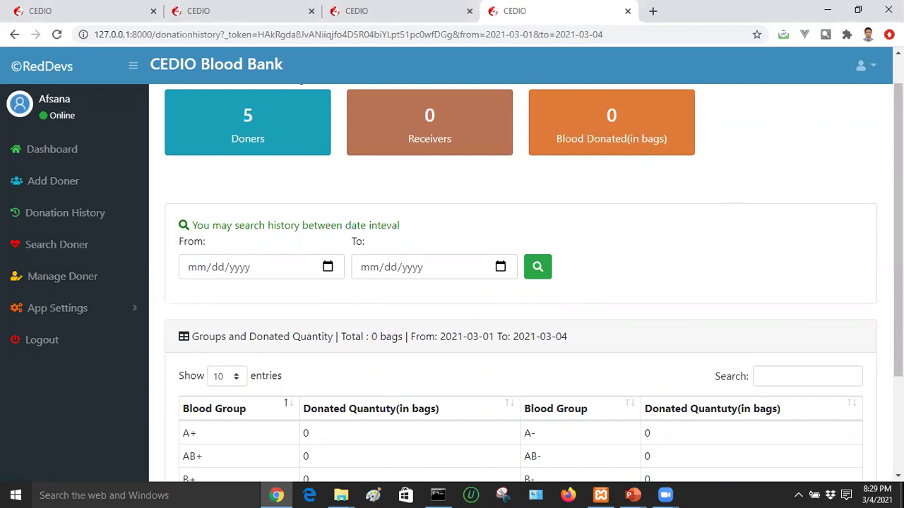
pyautogui.scroll(1, 467, 211)
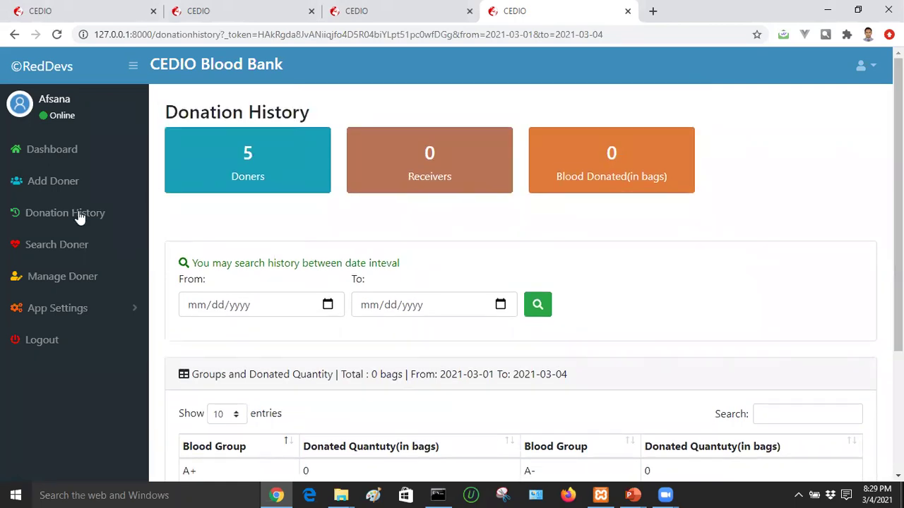
pyautogui.click(53, 219)
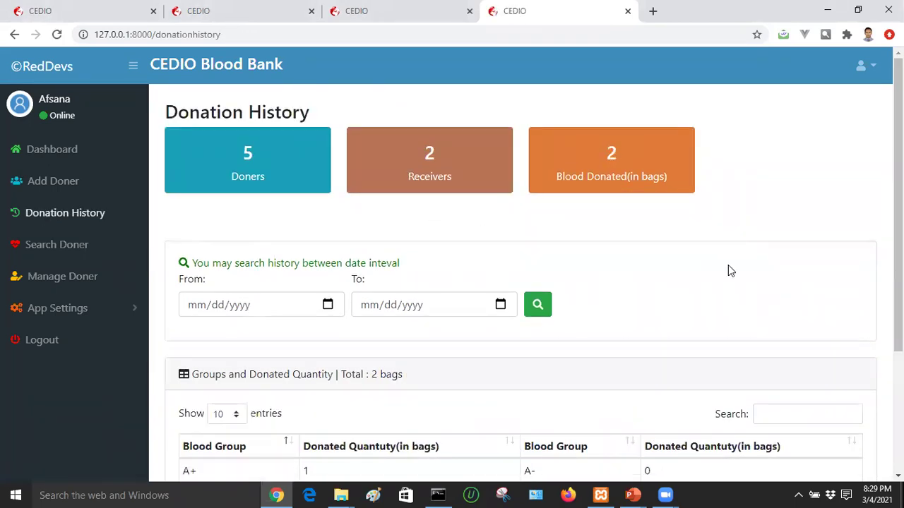
pyautogui.scroll(-3, 898, 269)
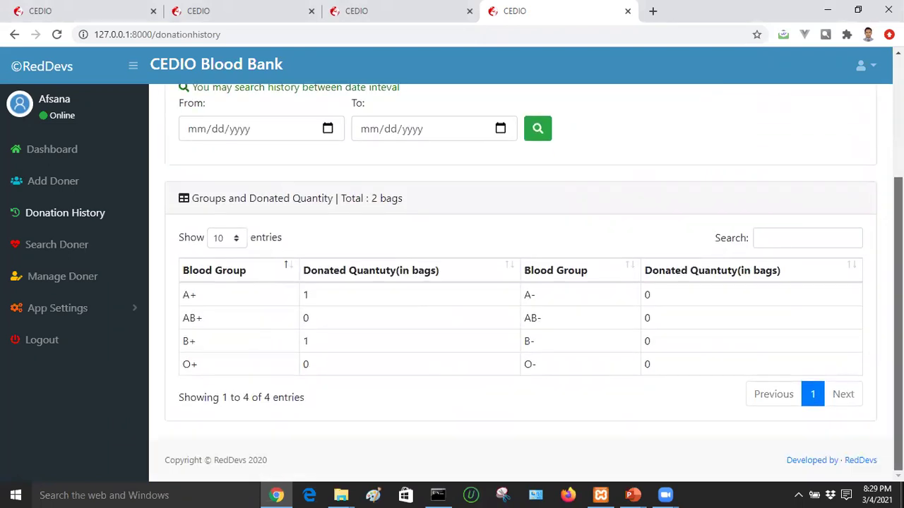
pyautogui.scroll(3, 520, 282)
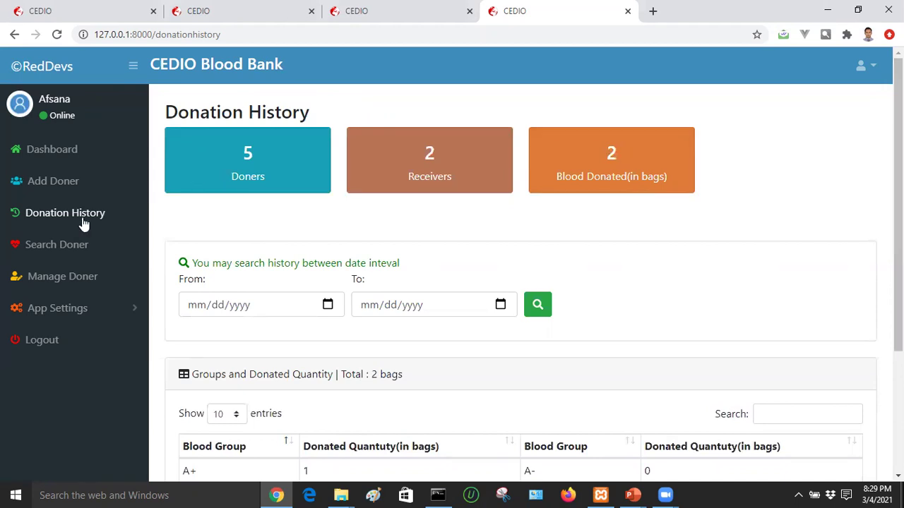
# Search the admin side for B+ donors, then open Manage Doner listing all 5 accounts.
pyautogui.click(42, 249)
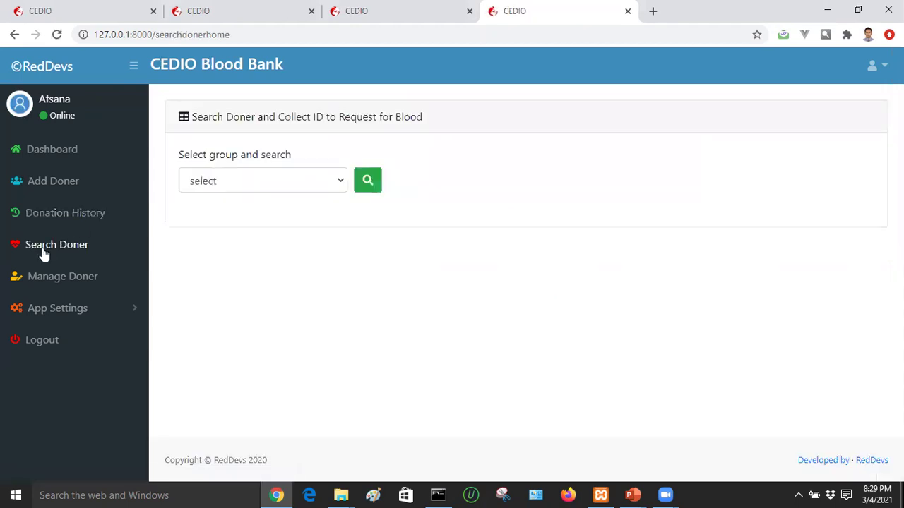
pyautogui.click(245, 186)
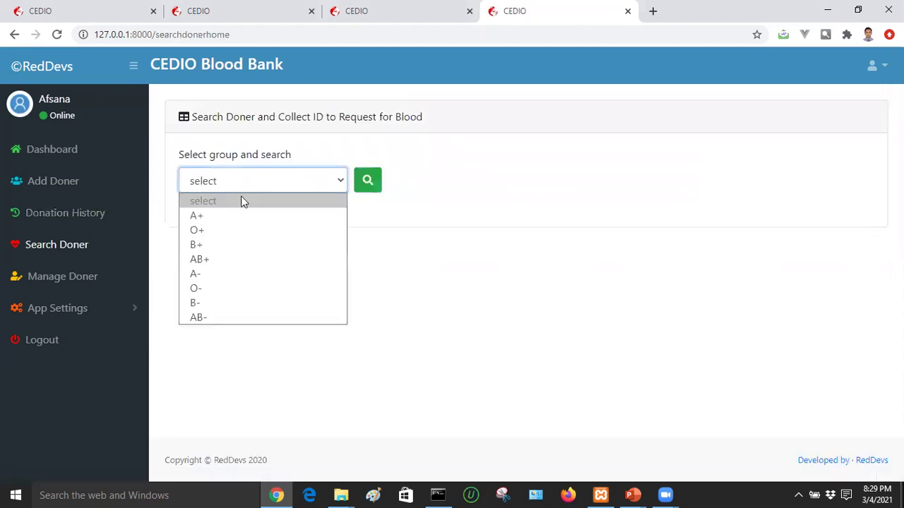
pyautogui.click(232, 245)
pyautogui.click(364, 185)
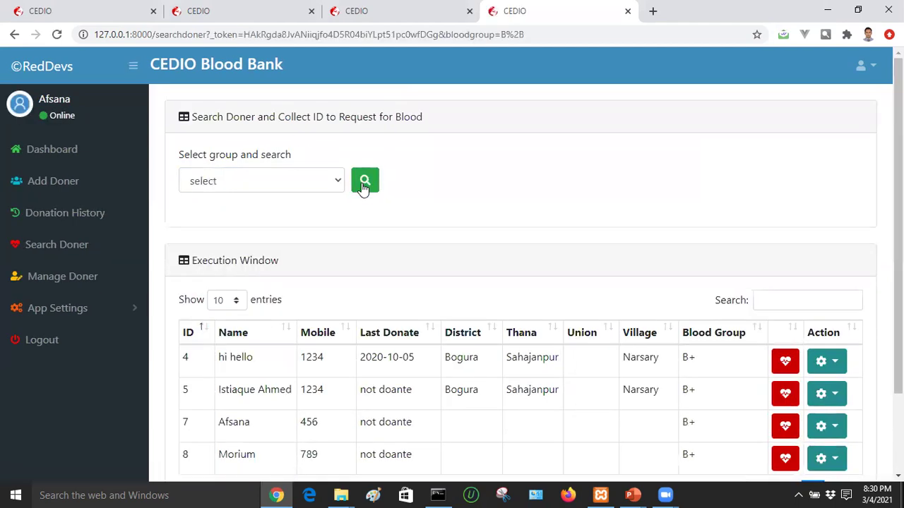
pyautogui.click(78, 278)
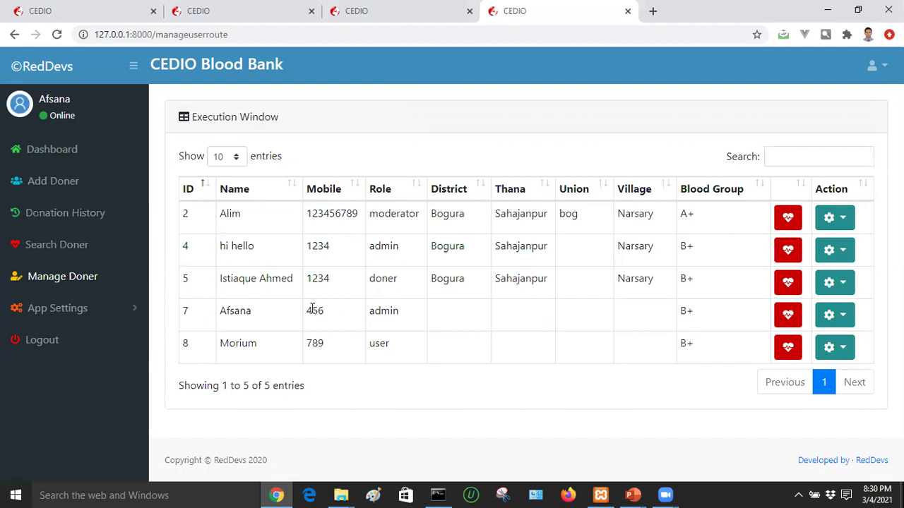
# Type 8 into the Manage Doner search box, narrowing the table to 2 of 5 entries.
pyautogui.click(777, 160)
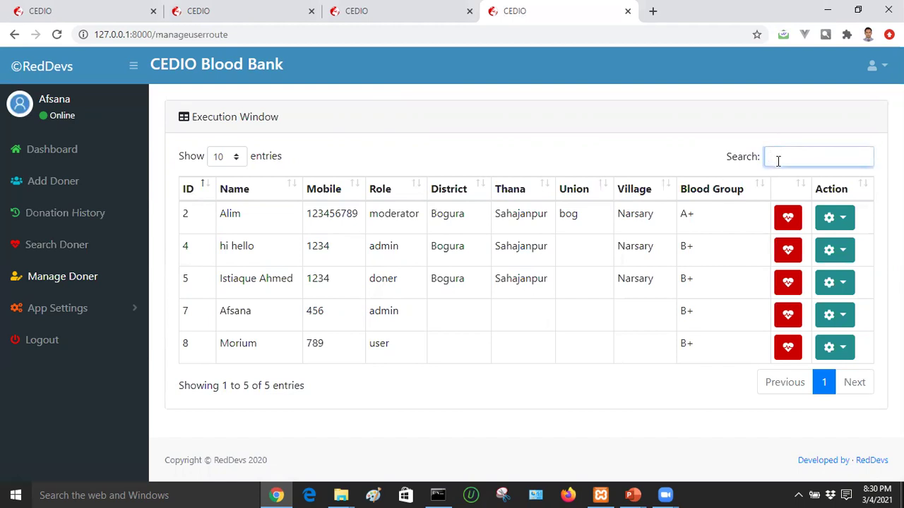
pyautogui.write('8')
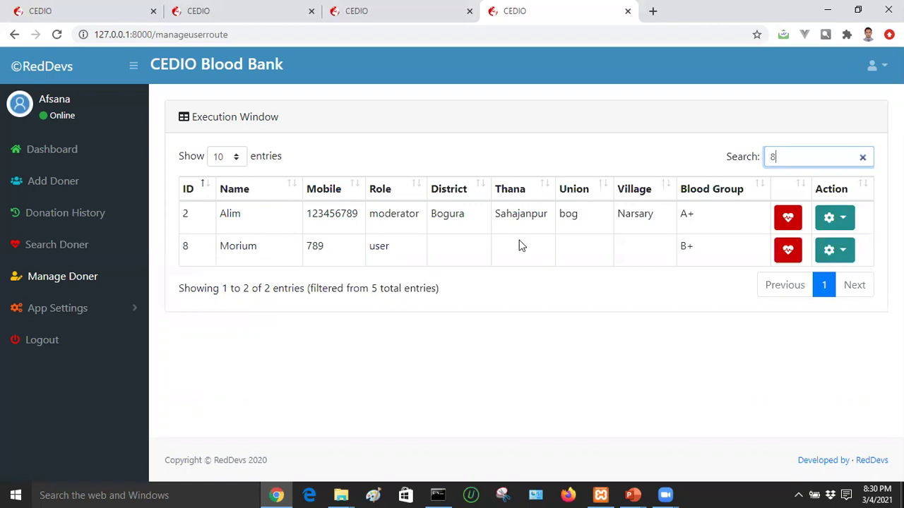
# View donor ID 8's details page, then go back to the donor list.
pyautogui.click(844, 257)
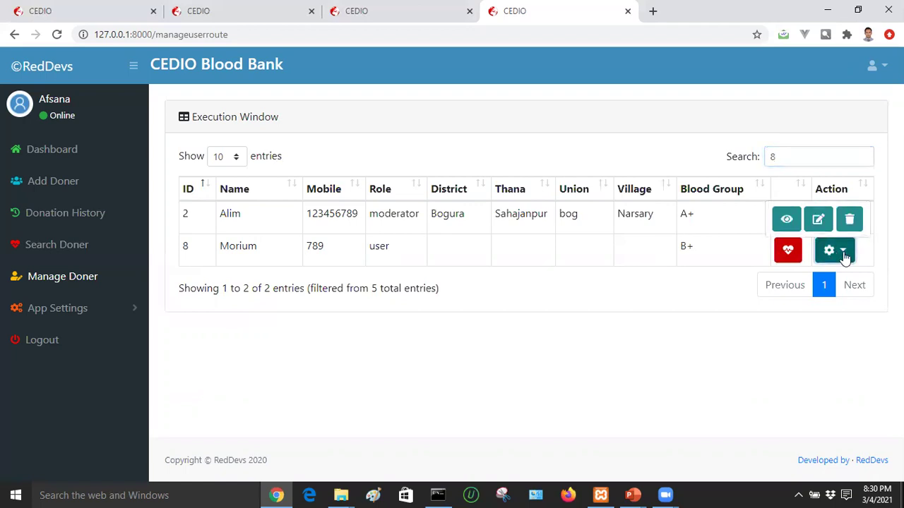
pyautogui.click(786, 220)
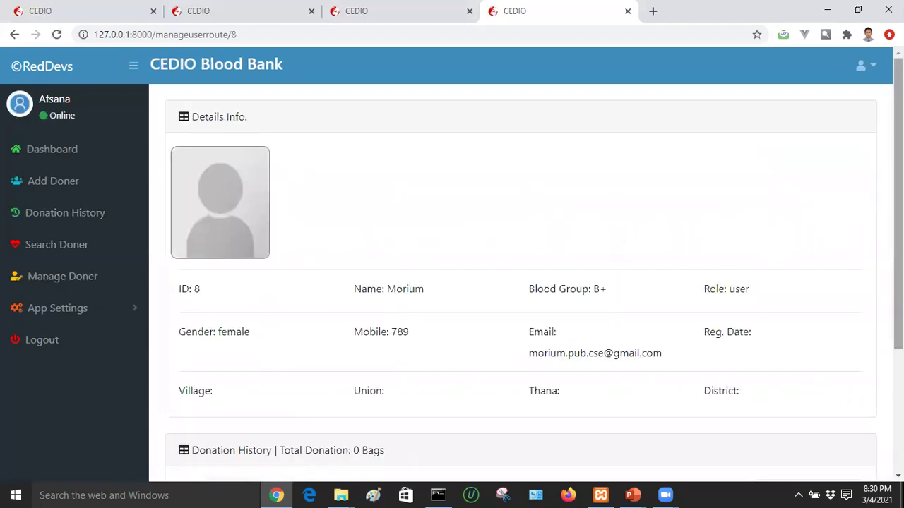
pyautogui.scroll(-3, 520, 283)
pyautogui.scroll(2, 521, 282)
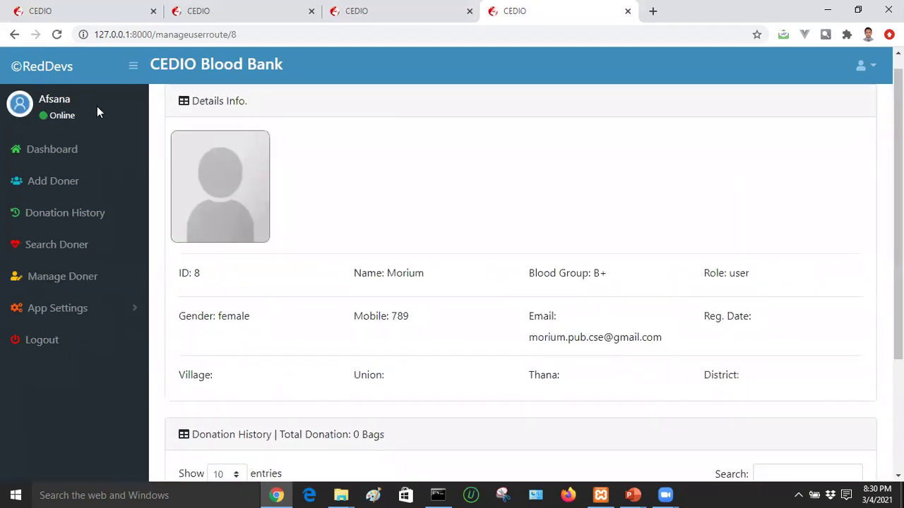
pyautogui.click(15, 34)
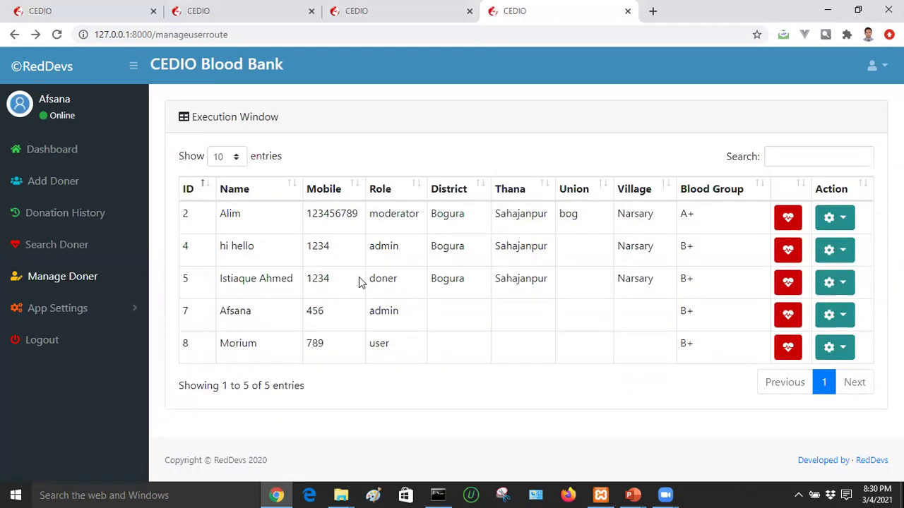
# View donor ID 5's details page, then go back to the donor list.
pyautogui.click(836, 282)
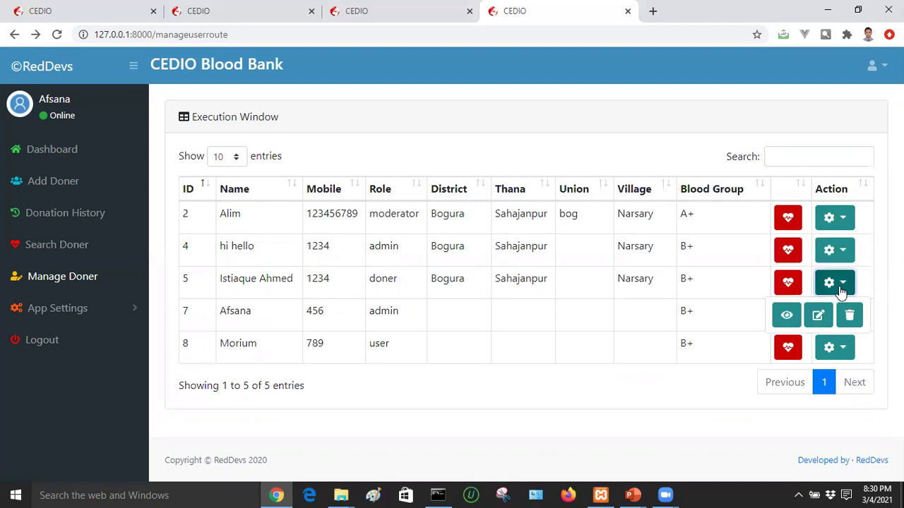
pyautogui.click(786, 318)
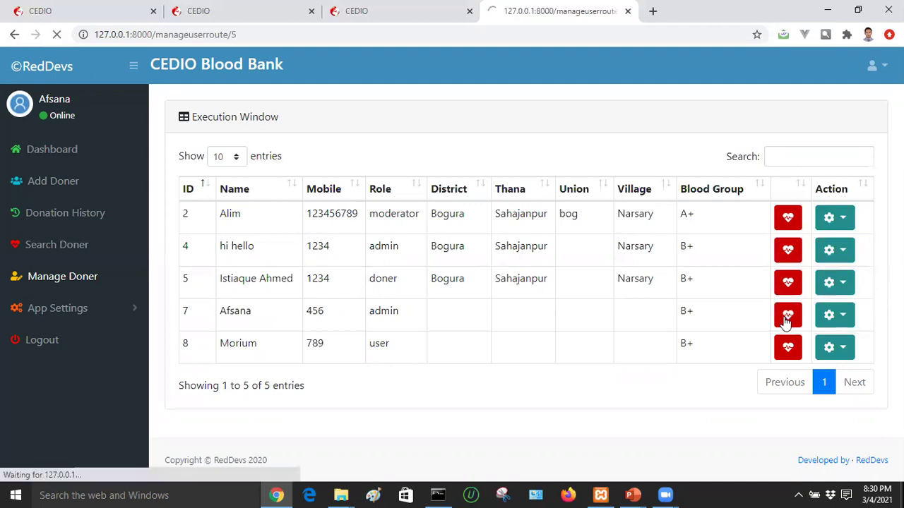
pyautogui.scroll(-3, 619, 201)
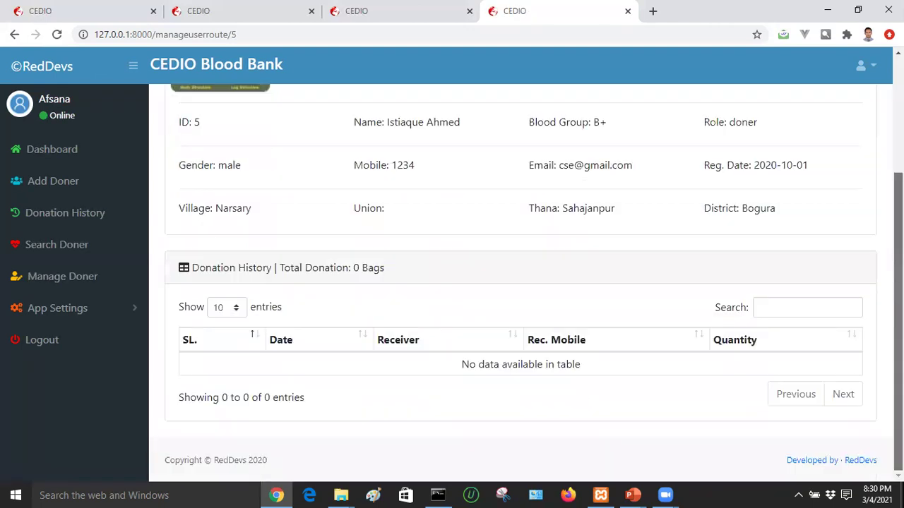
pyautogui.scroll(3, 494, 162)
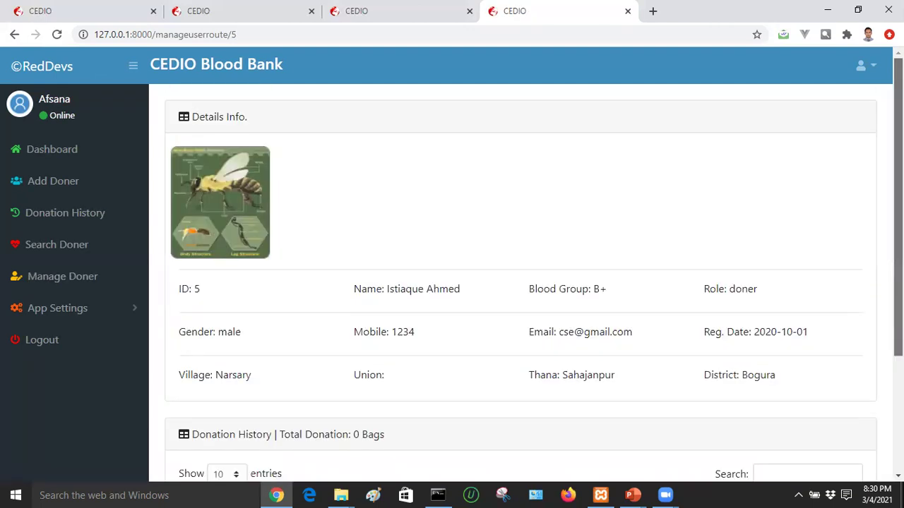
pyautogui.click(15, 34)
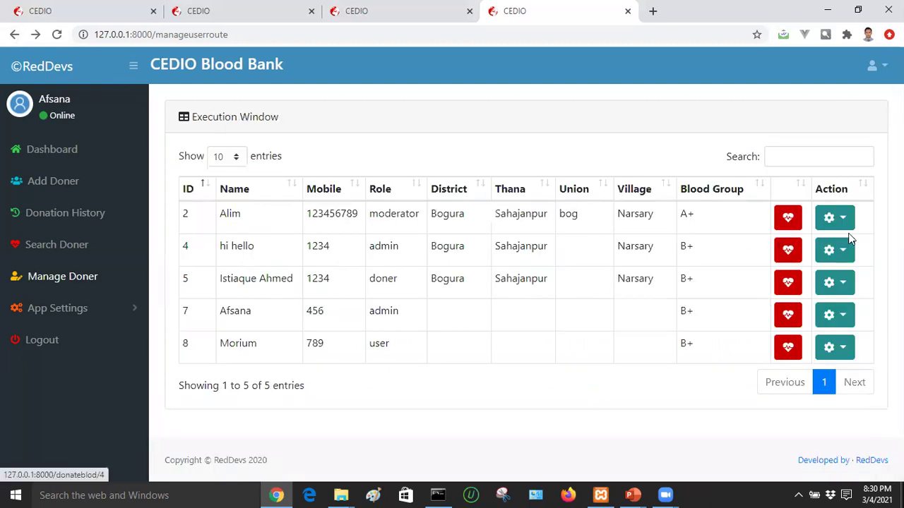
# View donor ID 2's details, then return to the full unfiltered donor list.
pyautogui.click(844, 225)
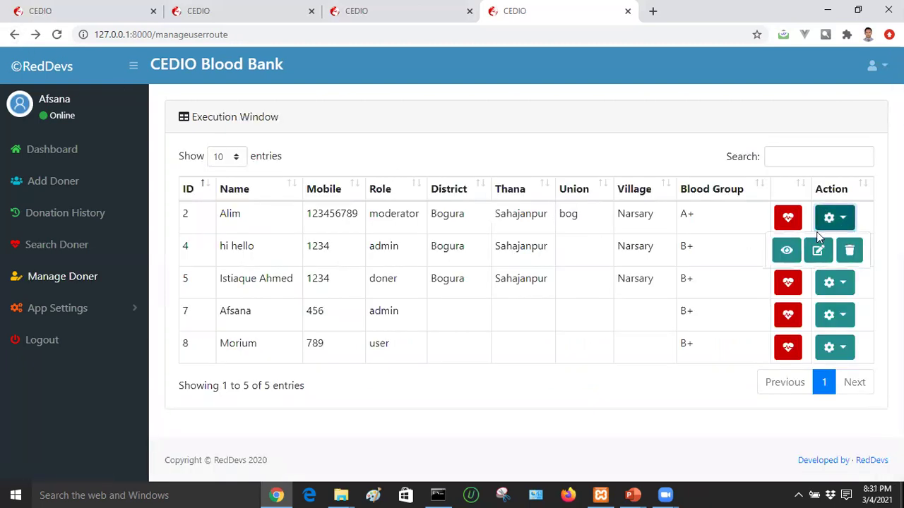
pyautogui.click(789, 254)
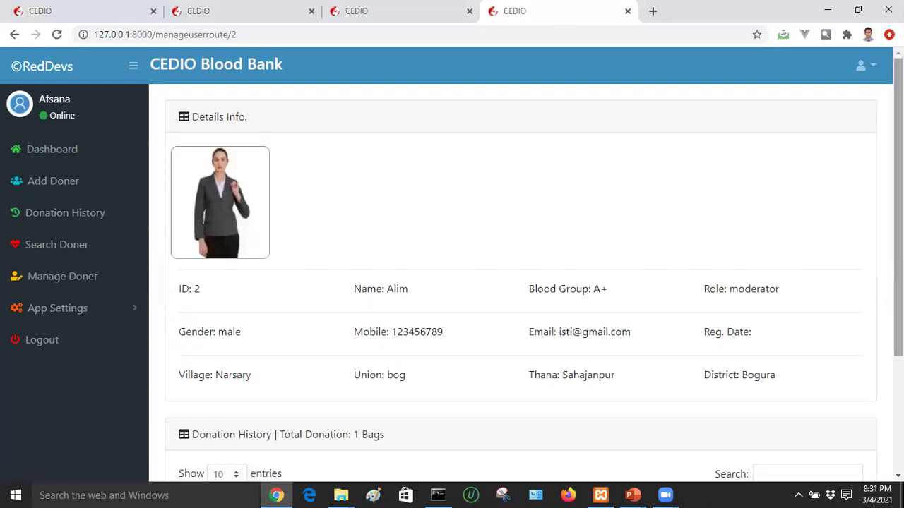
pyautogui.scroll(-3, 898, 212)
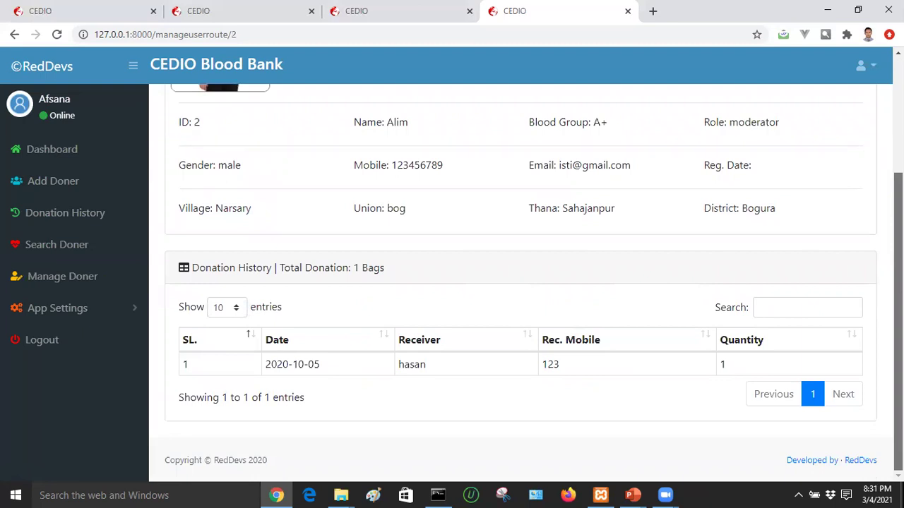
pyautogui.scroll(3, 523, 283)
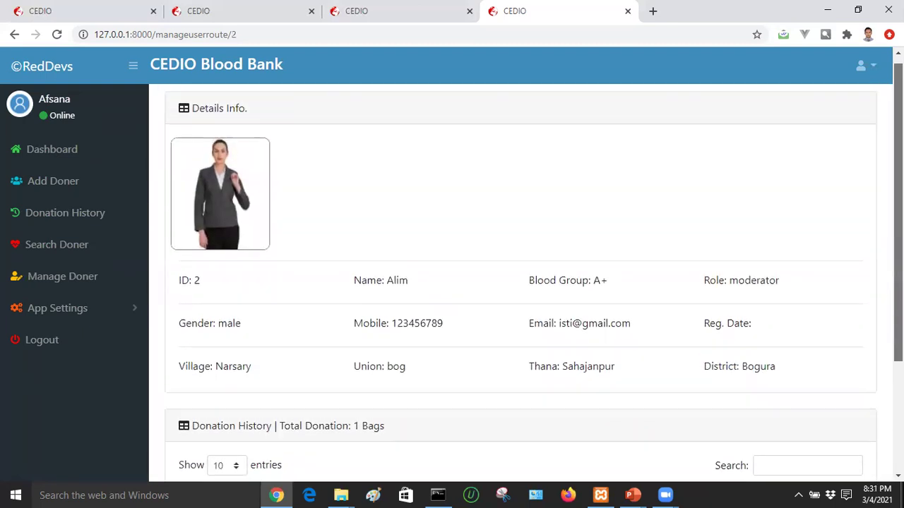
pyautogui.scroll(-3, 521, 282)
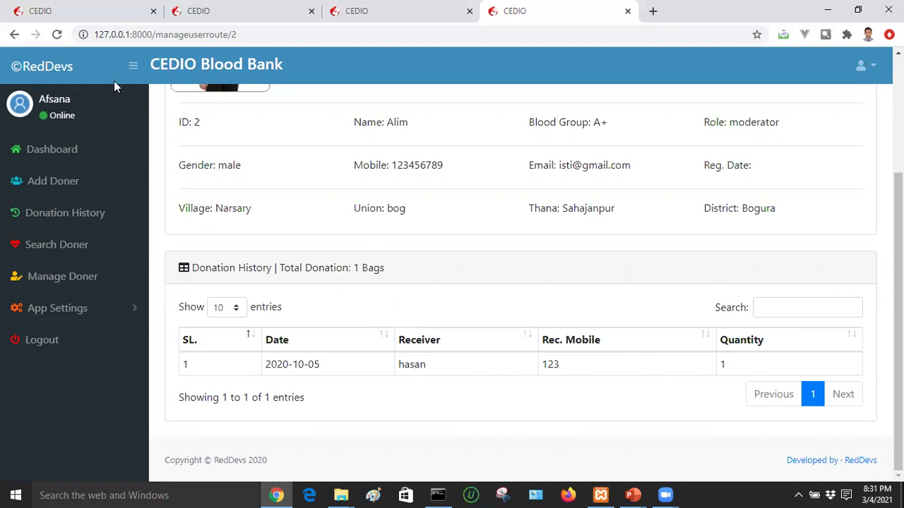
pyautogui.click(14, 34)
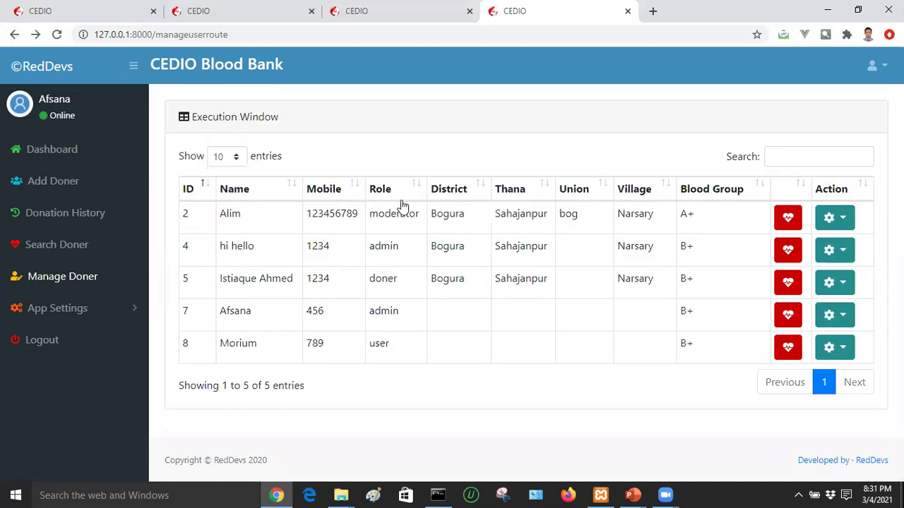
pyautogui.click(840, 252)
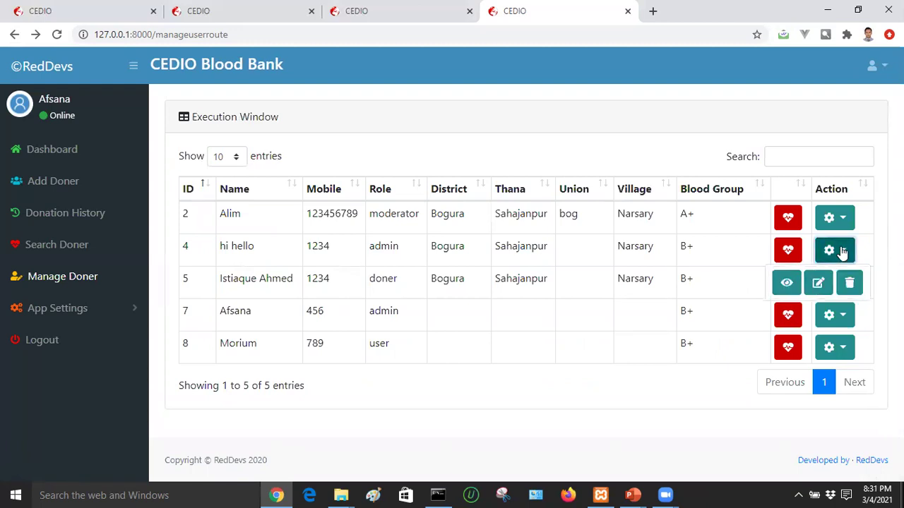
pyautogui.click(852, 283)
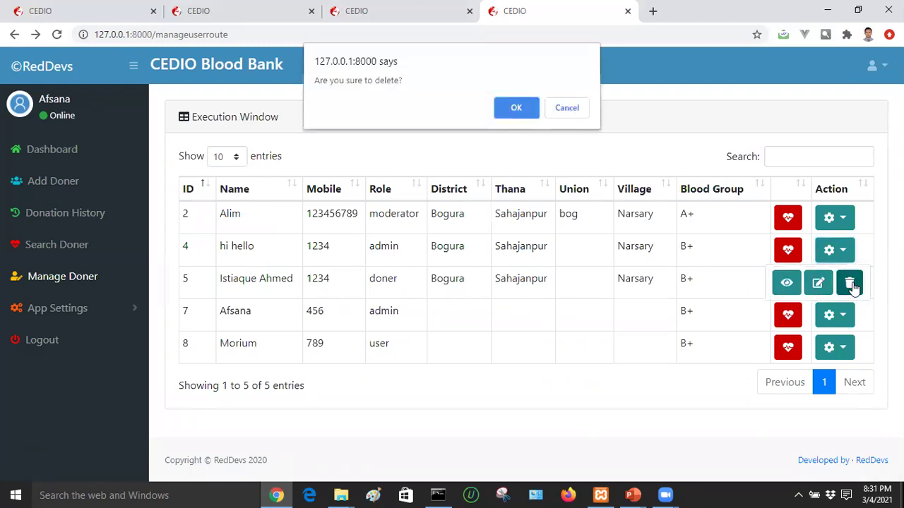
pyautogui.click(565, 112)
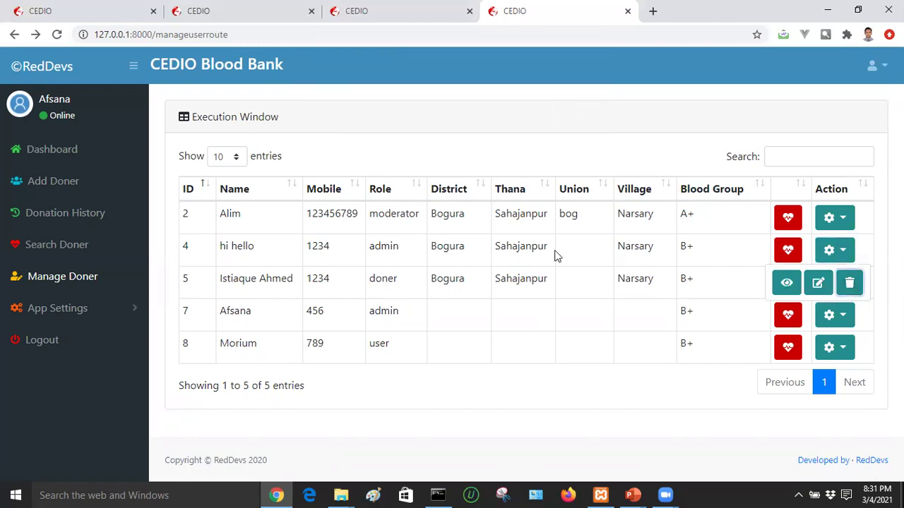
# Filter the donor search to blood group B+, listing all 4 matching donors with last donation dates.
pyautogui.click(80, 247)
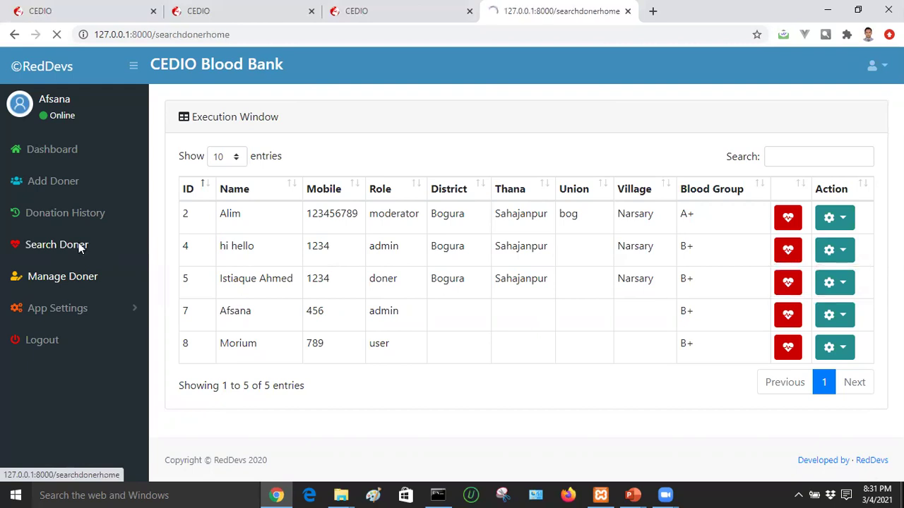
pyautogui.click(276, 190)
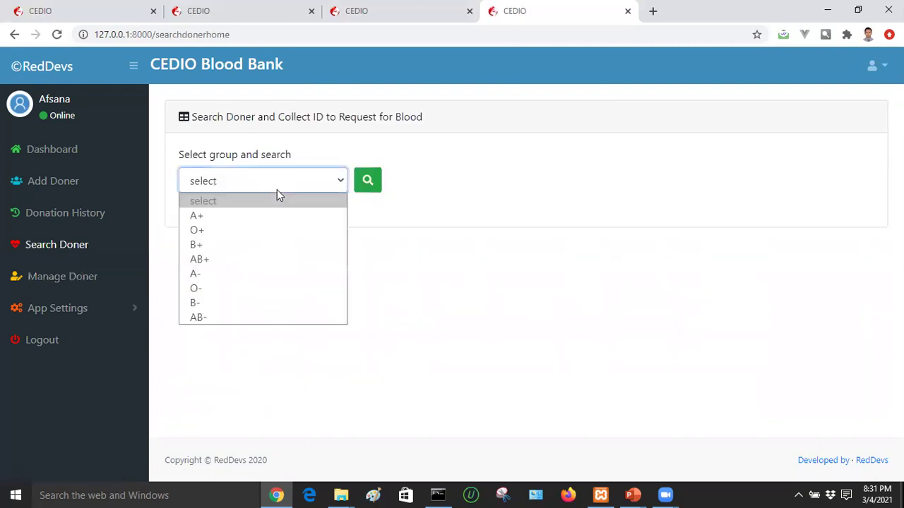
pyautogui.click(248, 244)
pyautogui.click(369, 182)
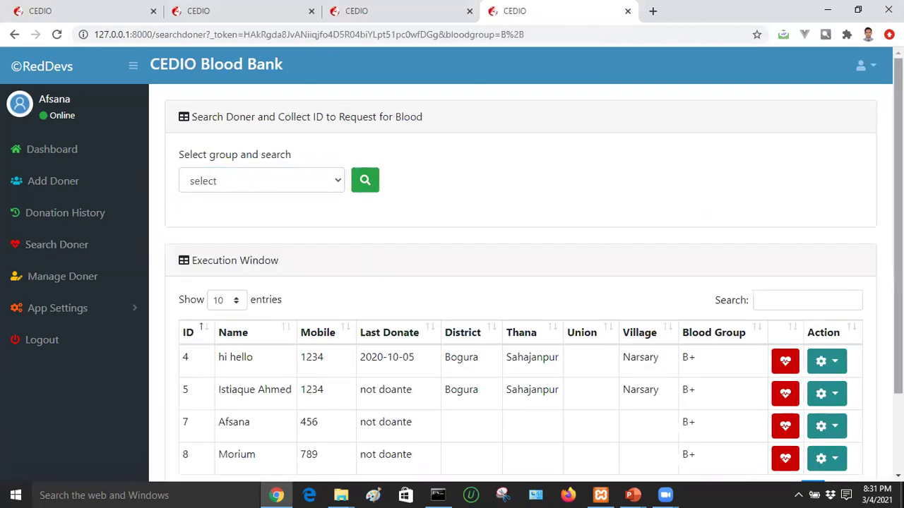
pyautogui.scroll(-2, 833, 283)
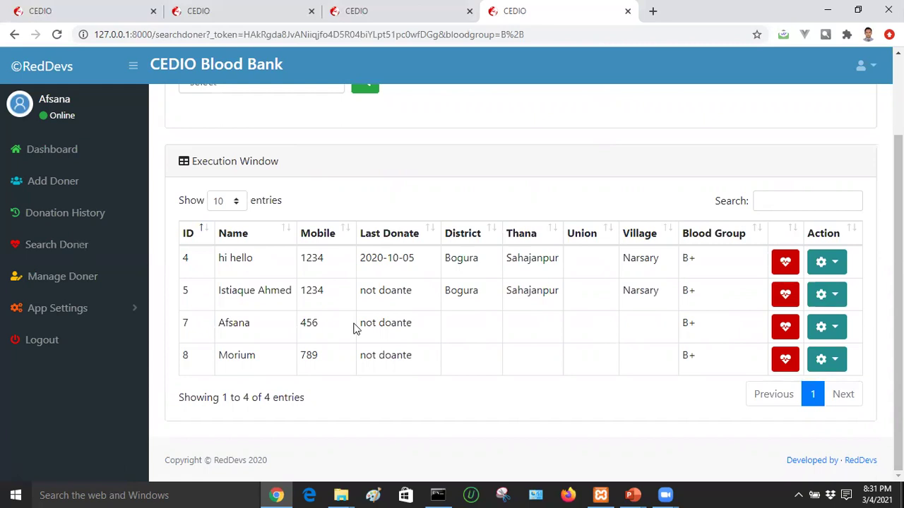
# Open the donation form for donor ID 7 and set the date to 03/04/2021.
pyautogui.click(785, 330)
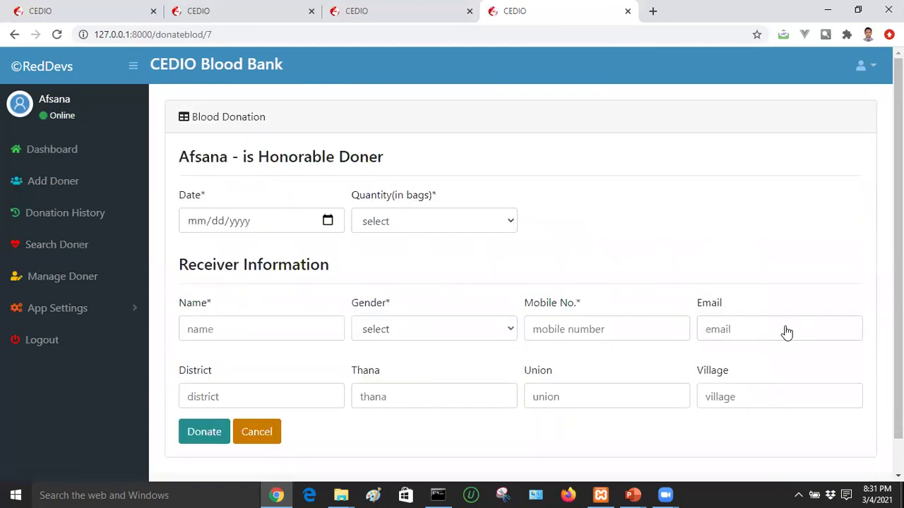
pyautogui.scroll(-1, 784, 331)
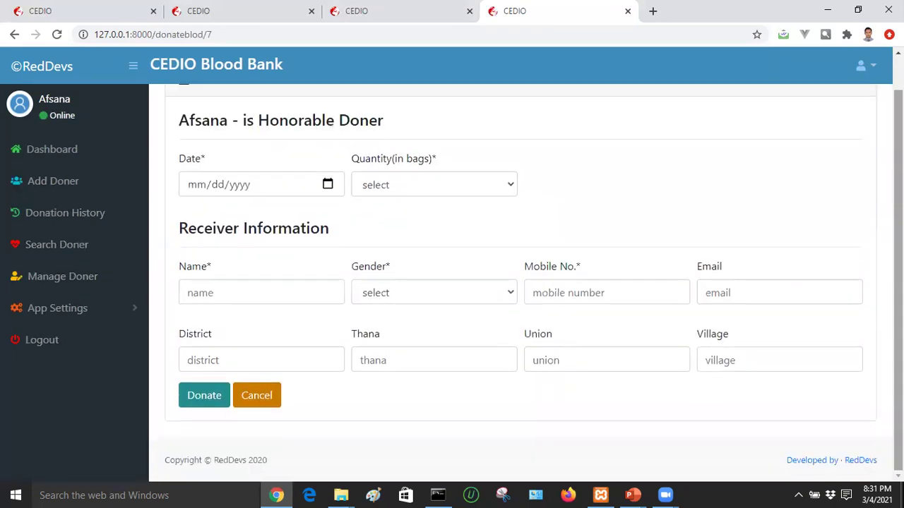
pyautogui.click(328, 184)
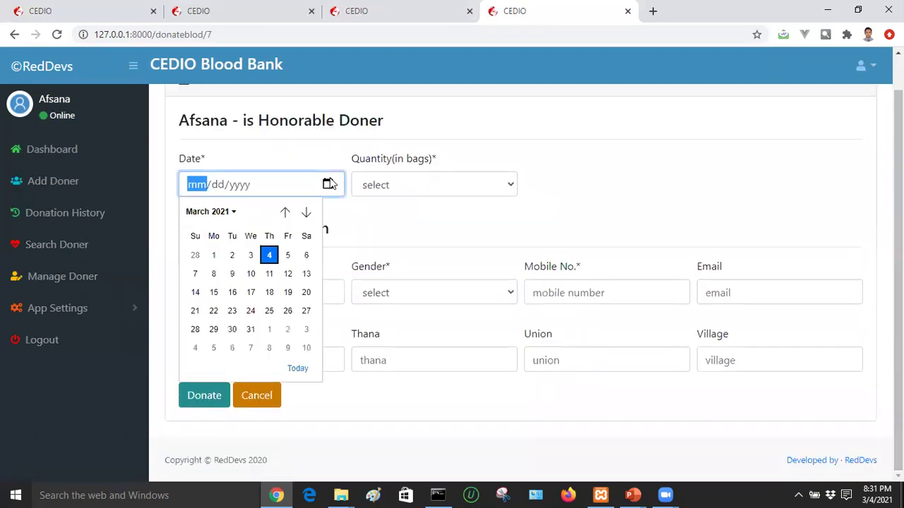
pyautogui.click(274, 255)
# Set the donation quantity to 2 bags, leaving the receiver gender unselected.
pyautogui.click(411, 190)
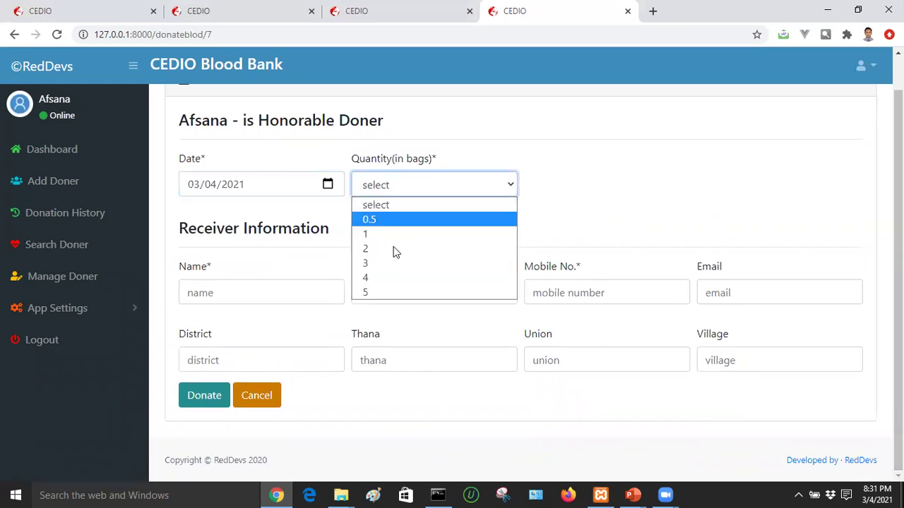
pyautogui.click(389, 277)
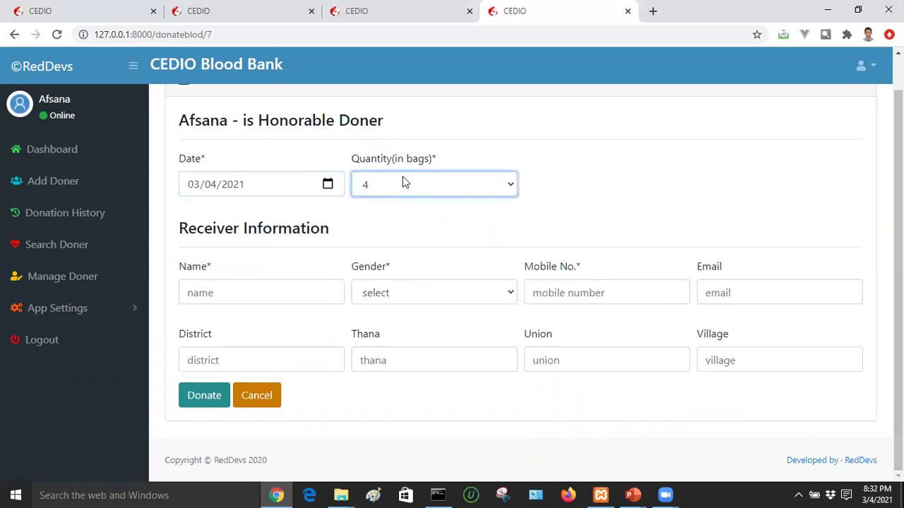
pyautogui.click(400, 185)
pyautogui.click(381, 248)
pyautogui.click(490, 299)
pyautogui.click(581, 216)
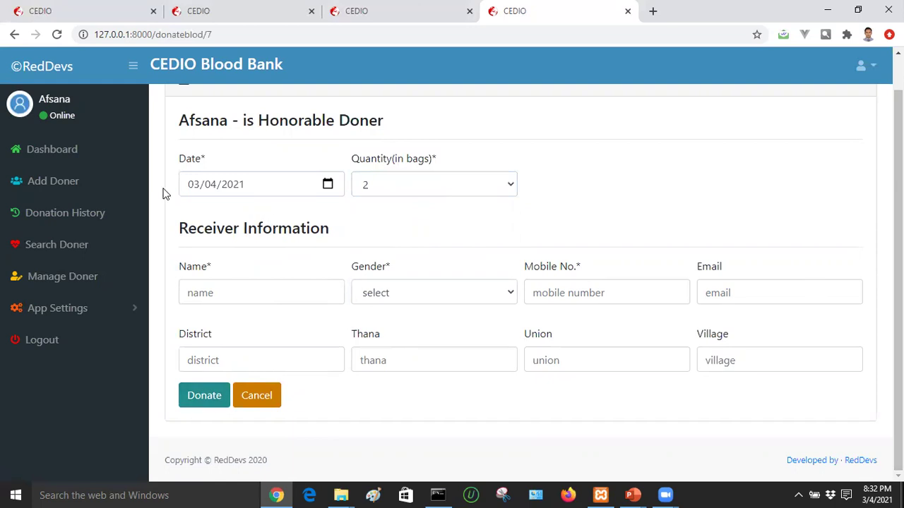
# Browse the Change Password, Manage Doner and Update Profile pages under App Settings.
pyautogui.click(80, 314)
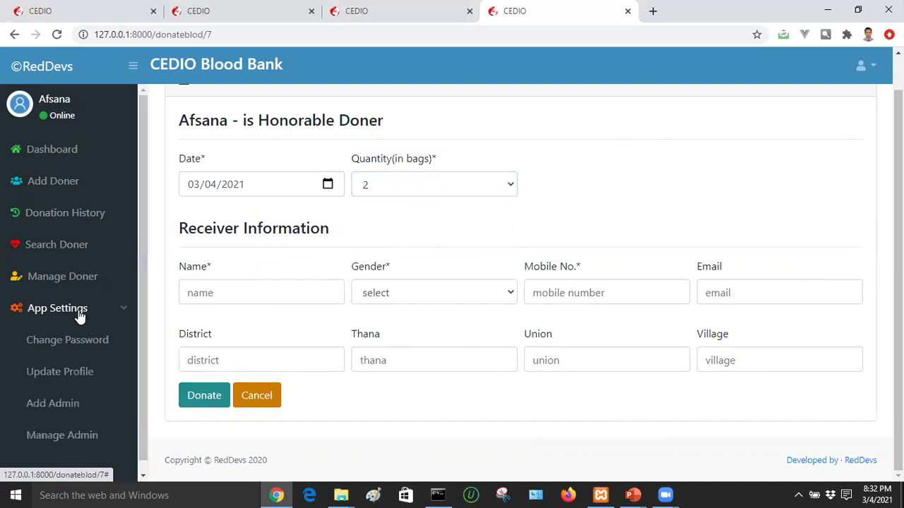
pyautogui.moveTo(145, 272); pyautogui.dragTo(142, 310)
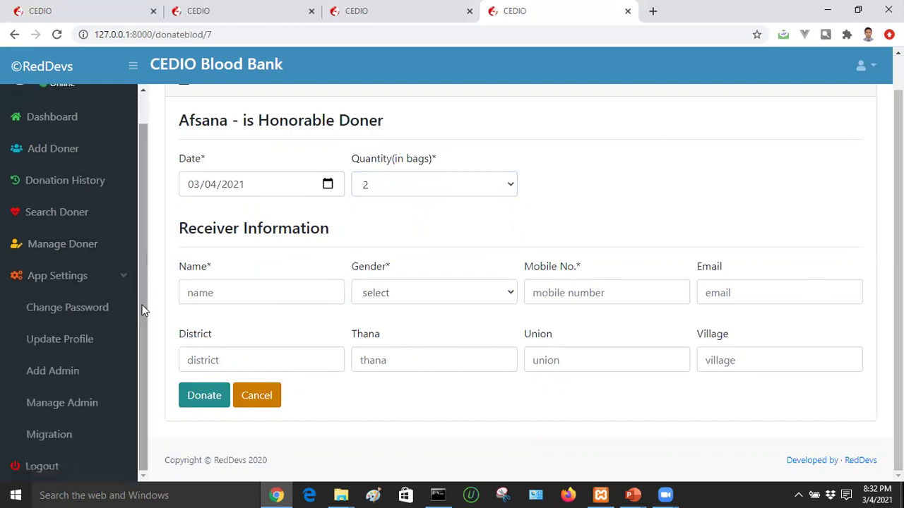
pyautogui.click(99, 307)
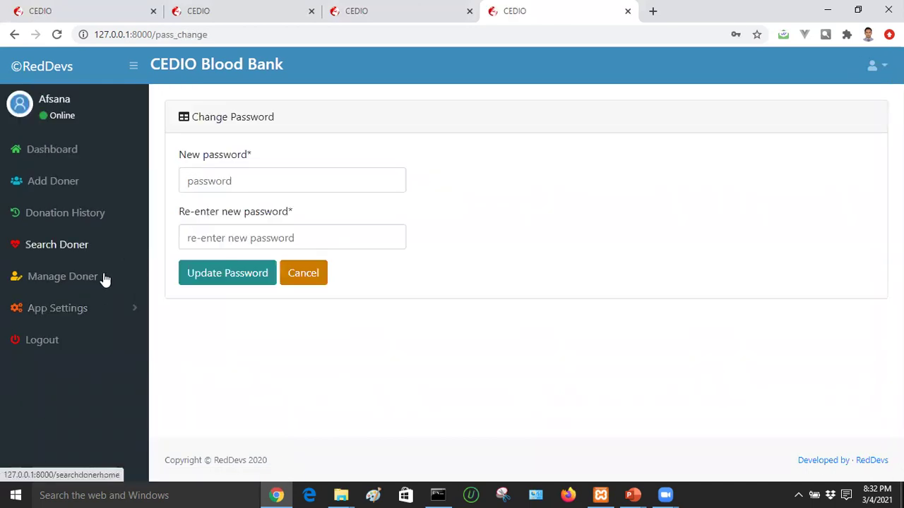
pyautogui.click(91, 278)
pyautogui.click(80, 314)
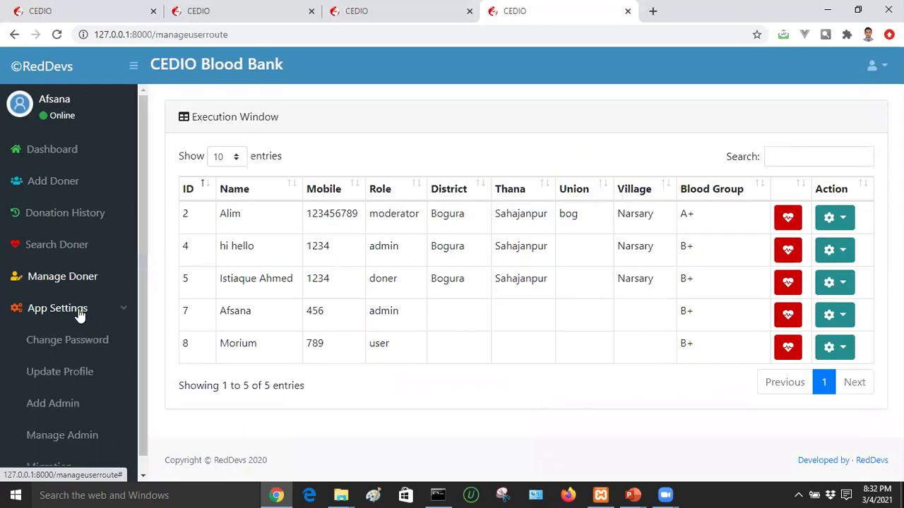
pyautogui.click(71, 374)
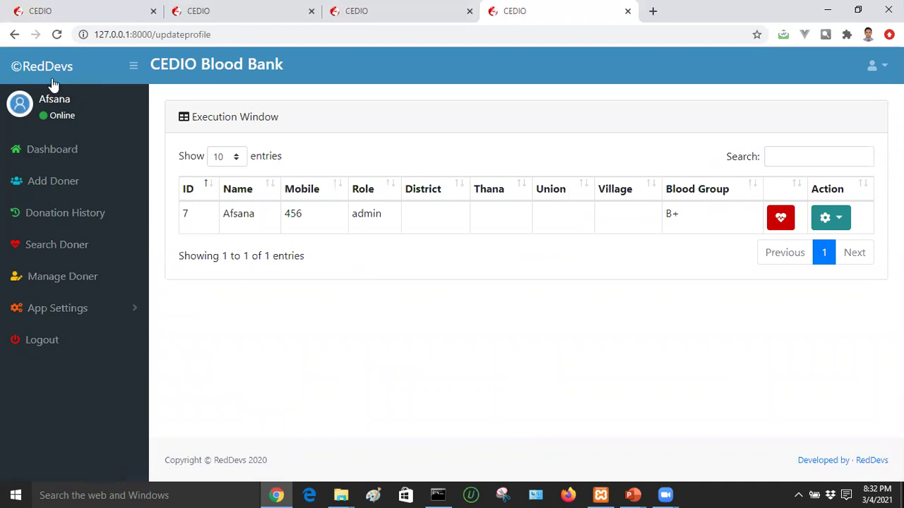
# Open Manage Admin to list the two B+ admin accounts, IDs 4 and 7.
pyautogui.click(75, 307)
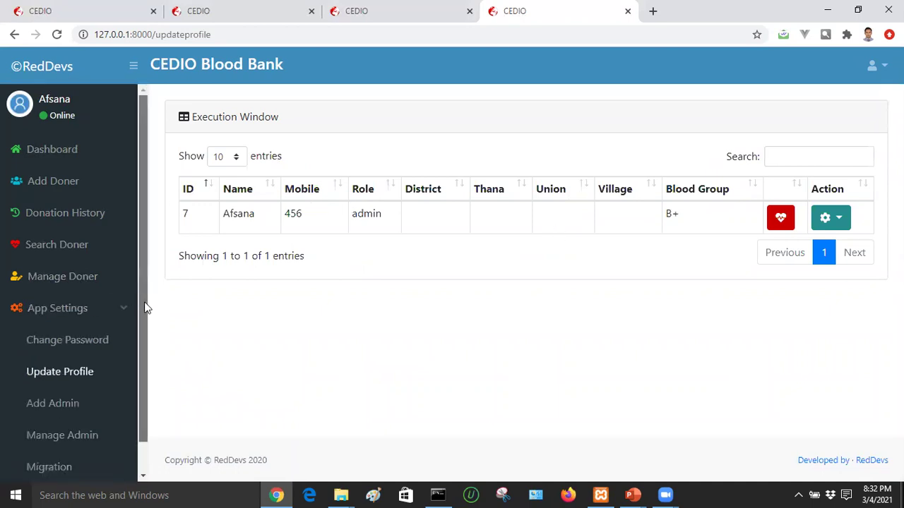
pyautogui.moveTo(140, 296); pyautogui.dragTo(147, 329)
pyautogui.press('Tab')
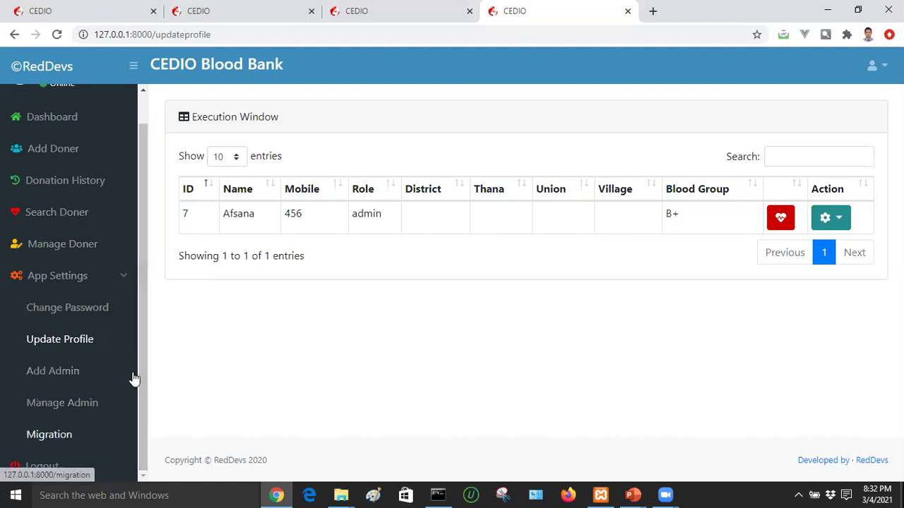
pyautogui.hotkey('shift', 'Tab')
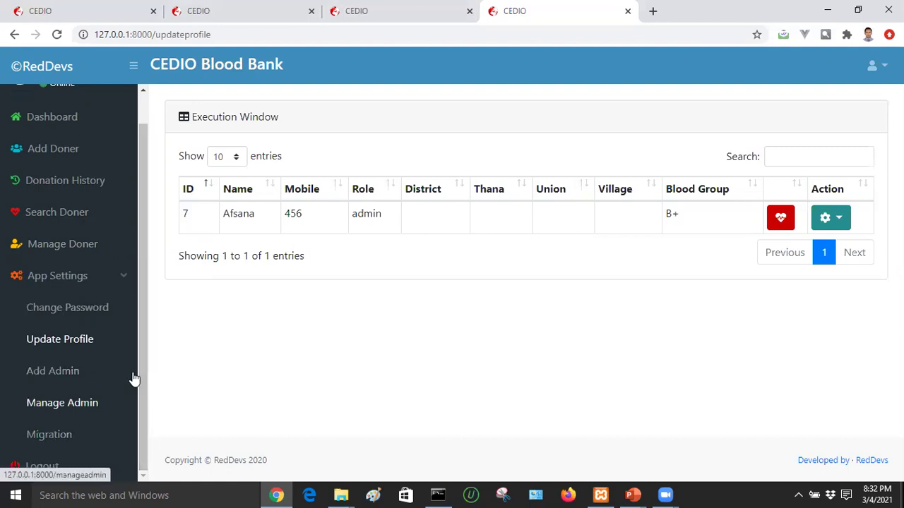
pyautogui.press('Return')
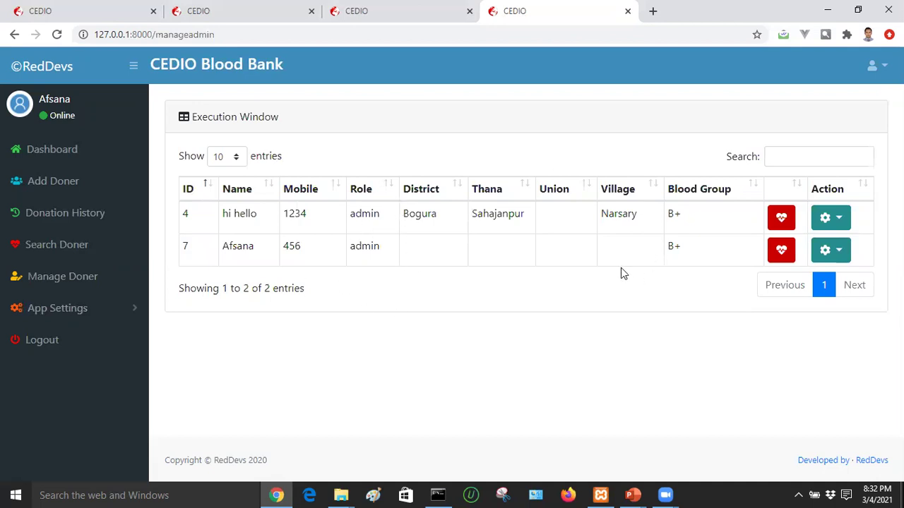
pyautogui.click(110, 303)
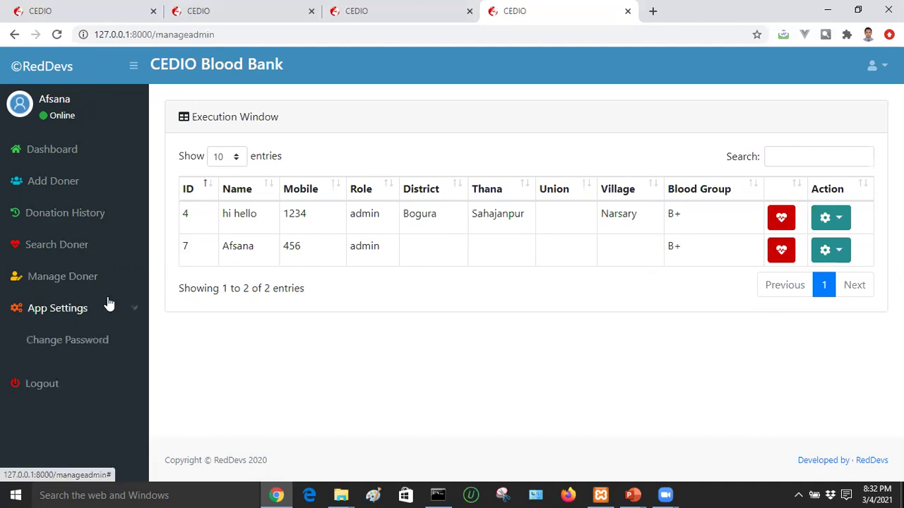
pyautogui.scroll(-1, 145, 328)
pyautogui.moveTo(145, 329); pyautogui.dragTo(148, 349)
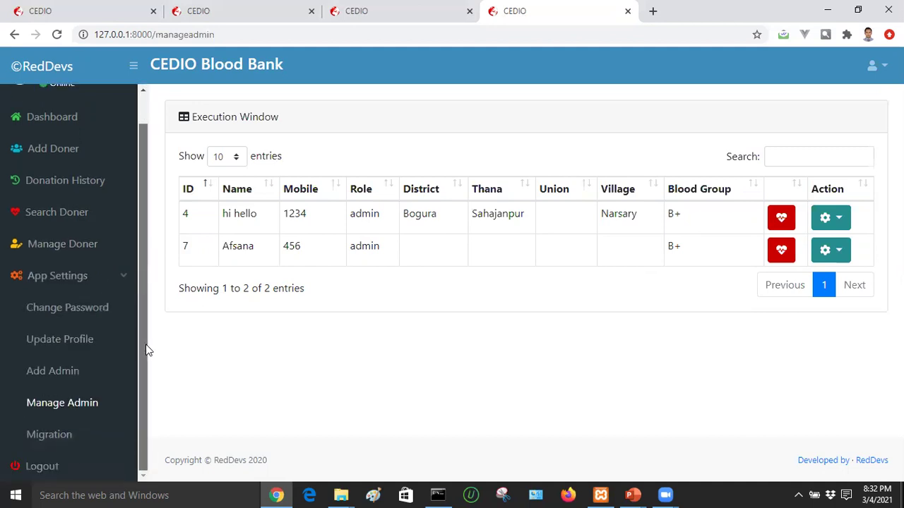
# View the Add Admin form from App Settings.
pyautogui.click(57, 367)
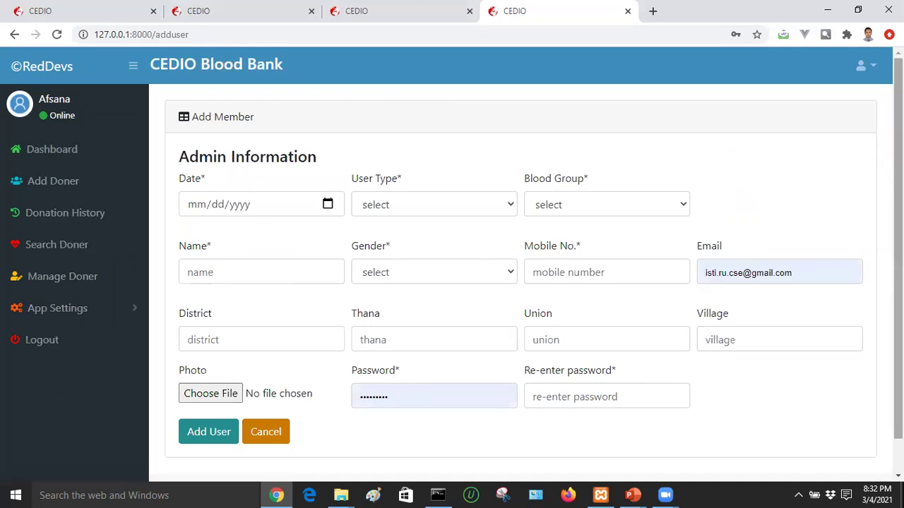
pyautogui.scroll(-1, 896, 212)
pyautogui.scroll(1, 896, 212)
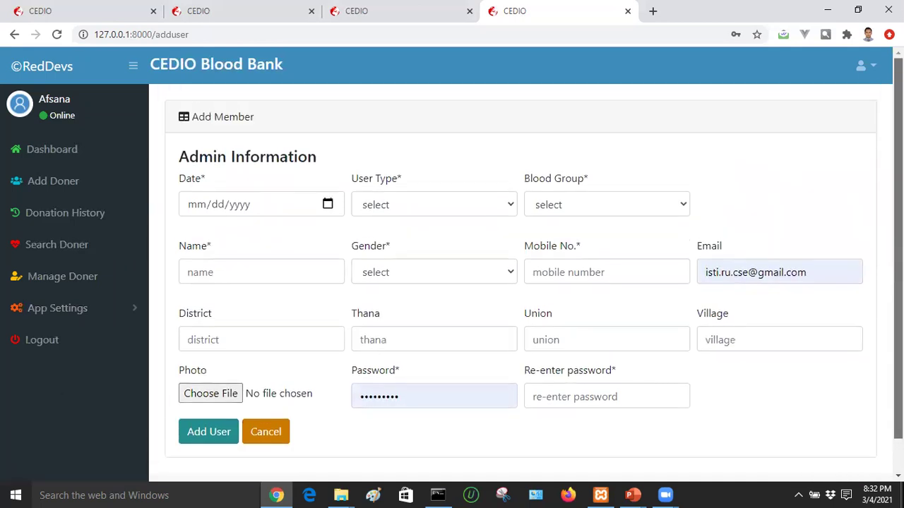
pyautogui.scroll(-1, 896, 212)
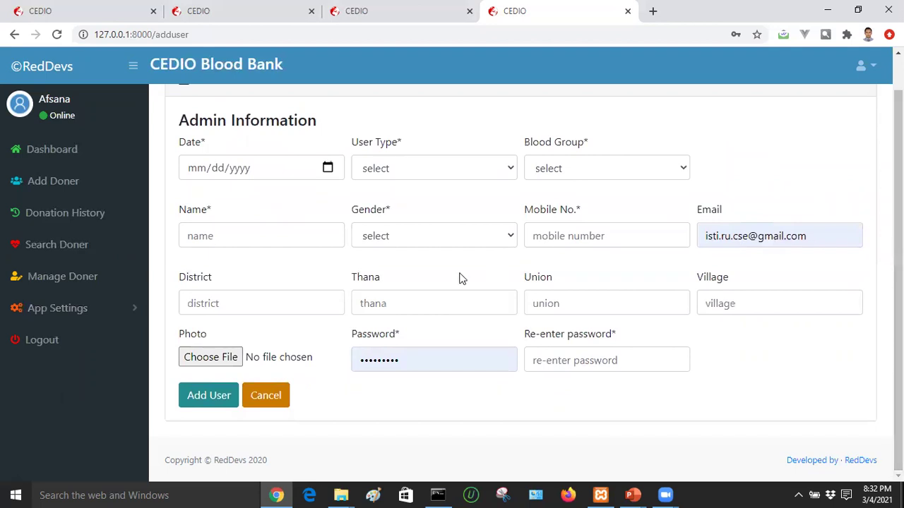
# Go to App Settings > Migration to show the Migrate User vs Admin page.
pyautogui.click(103, 314)
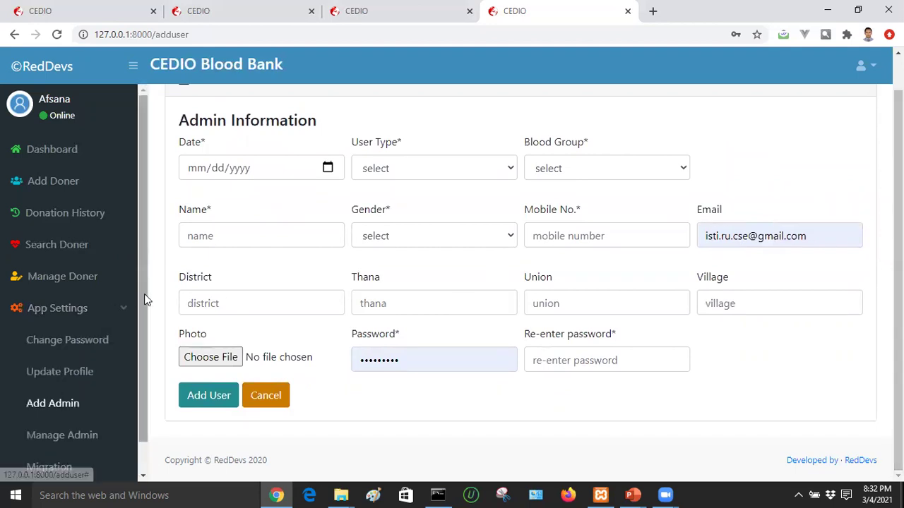
pyautogui.scroll(-1, 144, 297)
pyautogui.click(50, 434)
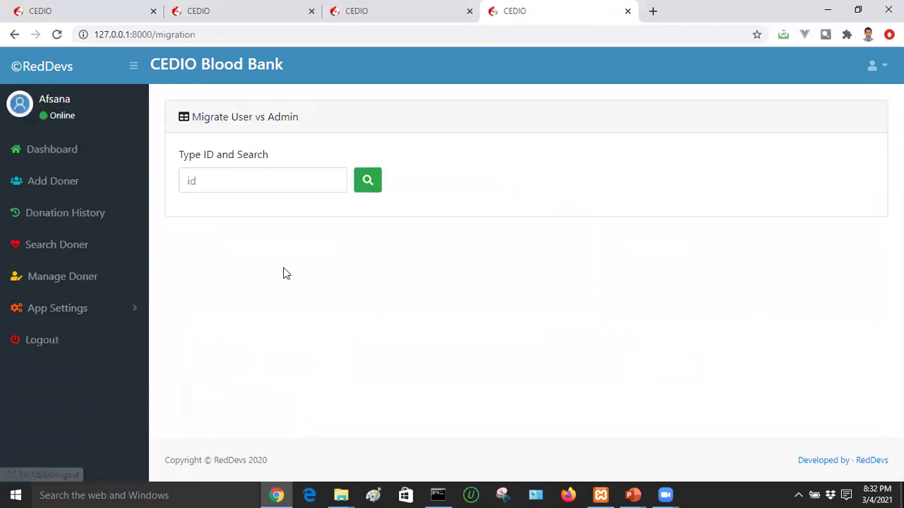
# Search for account ID 7, highlighting its admin role and the make-donor option.
pyautogui.click(268, 178)
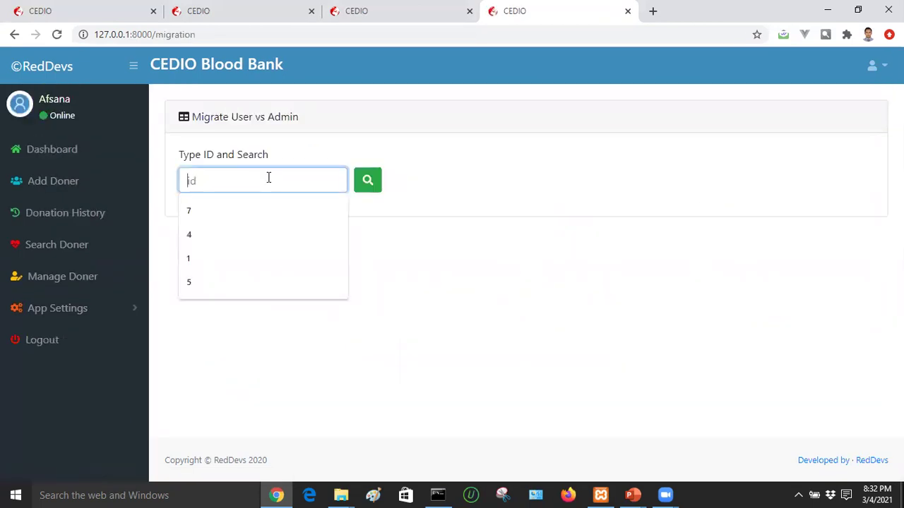
pyautogui.click(240, 210)
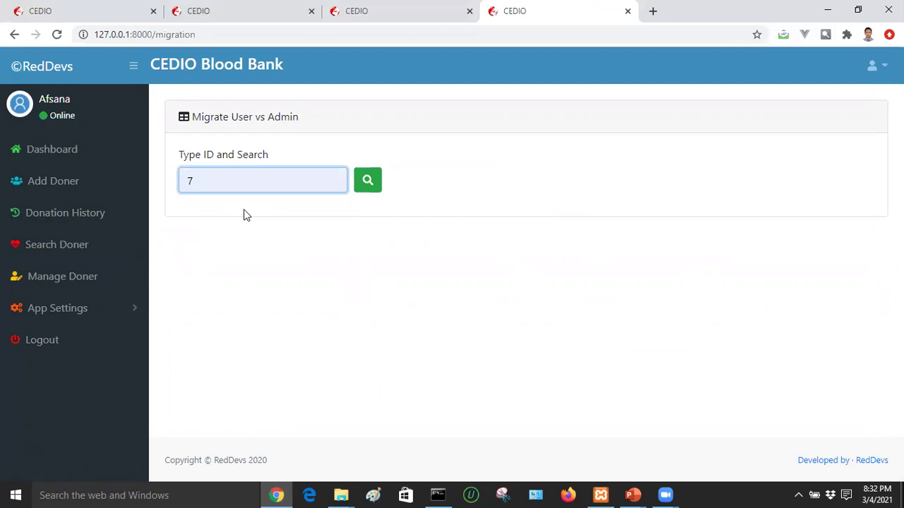
pyautogui.click(363, 183)
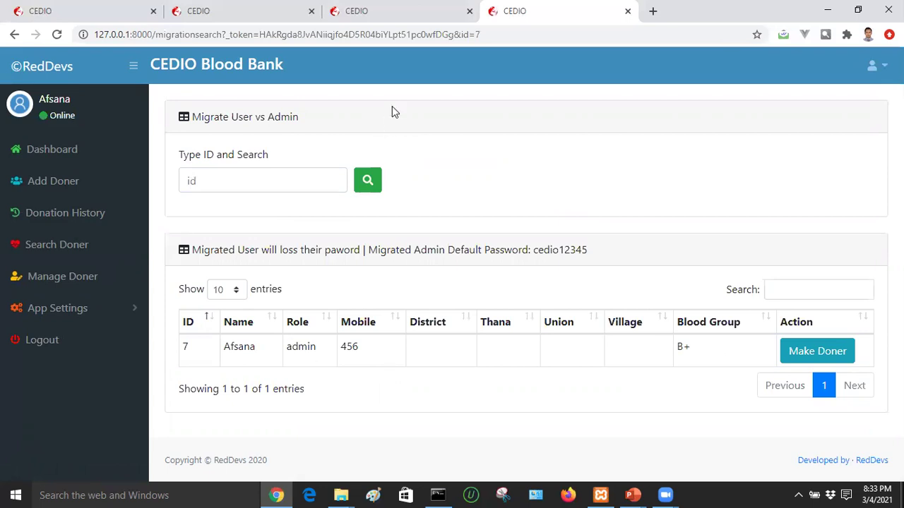
pyautogui.moveTo(281, 308); pyautogui.dragTo(330, 369)
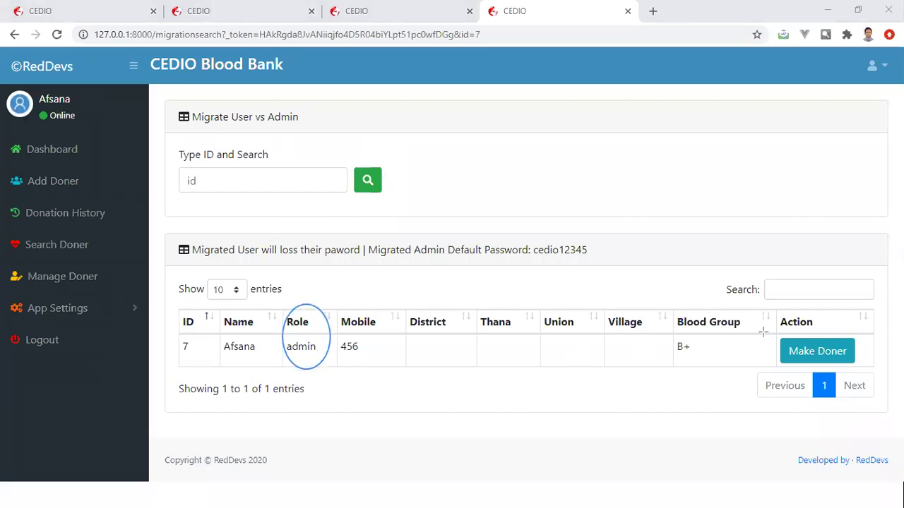
pyautogui.moveTo(770, 308)
pyautogui.mouseDown()
pyautogui.moveTo(776, 332)
pyautogui.moveTo(837, 362)
pyautogui.moveTo(848, 311)
pyautogui.moveTo(875, 371)
pyautogui.mouseUp()
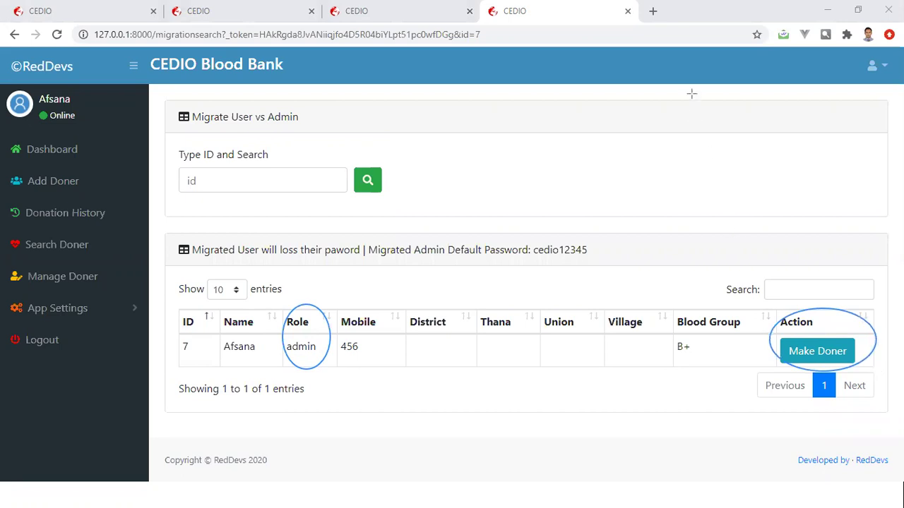
pyautogui.press('e')
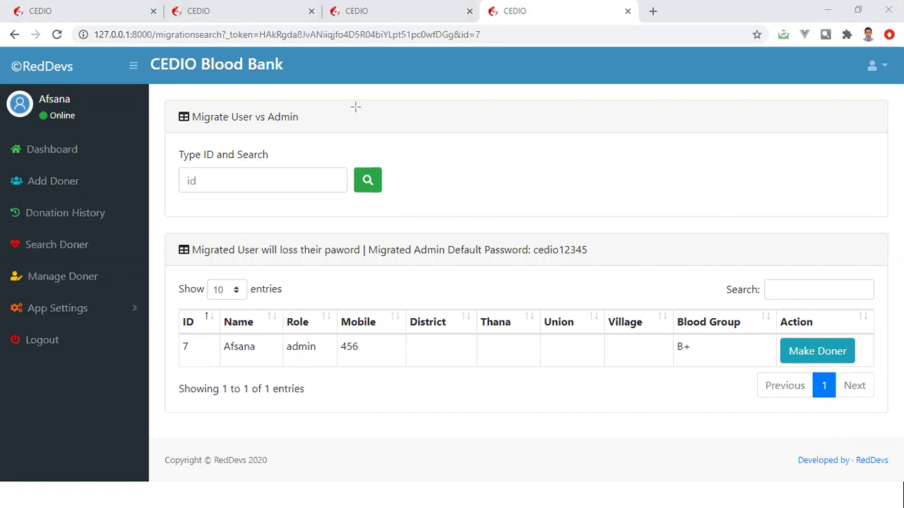
pyautogui.press('Escape')
# Dismiss the ID suggestions and collapse the App Settings menu.
pyautogui.click(211, 181)
pyautogui.click(495, 175)
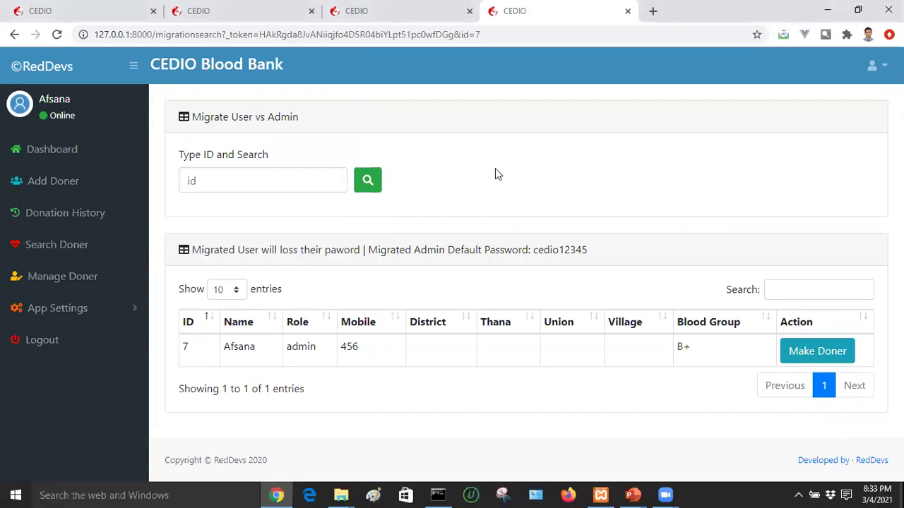
pyautogui.click(100, 313)
pyautogui.scroll(-2, 142, 349)
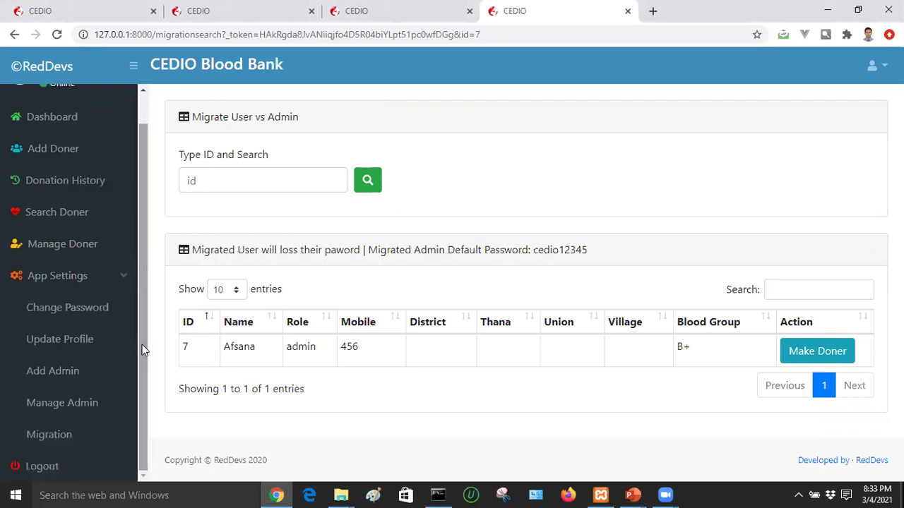
pyautogui.scroll(2, 139, 304)
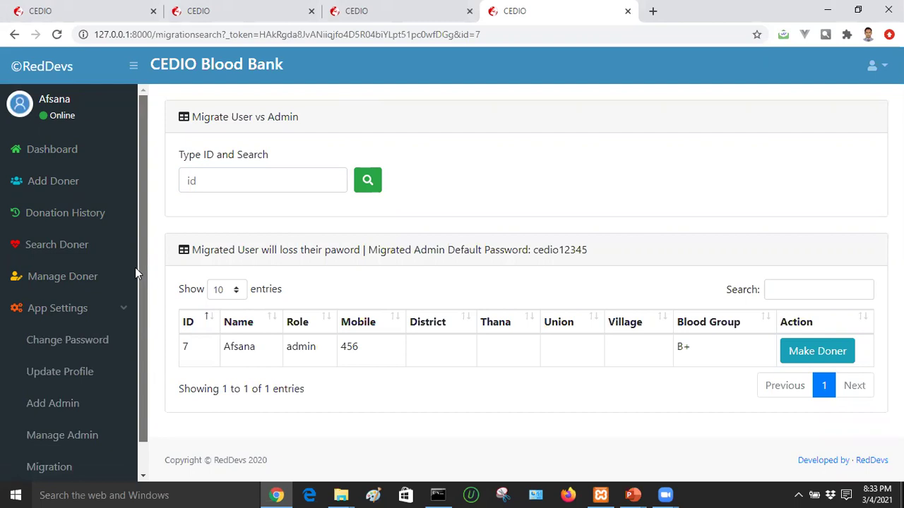
pyautogui.click(79, 313)
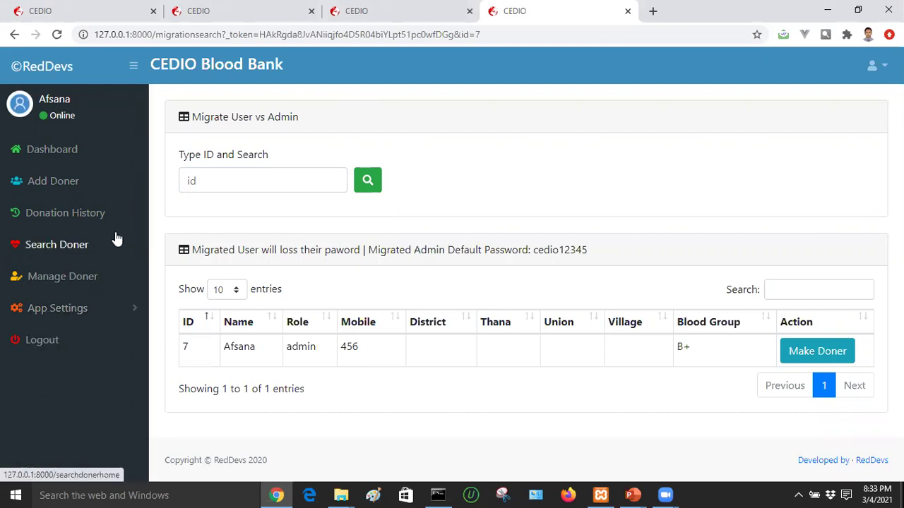
# In the public site tab, go to HOME, scroll down the homepage, then return to Top.
pyautogui.click(356, 8)
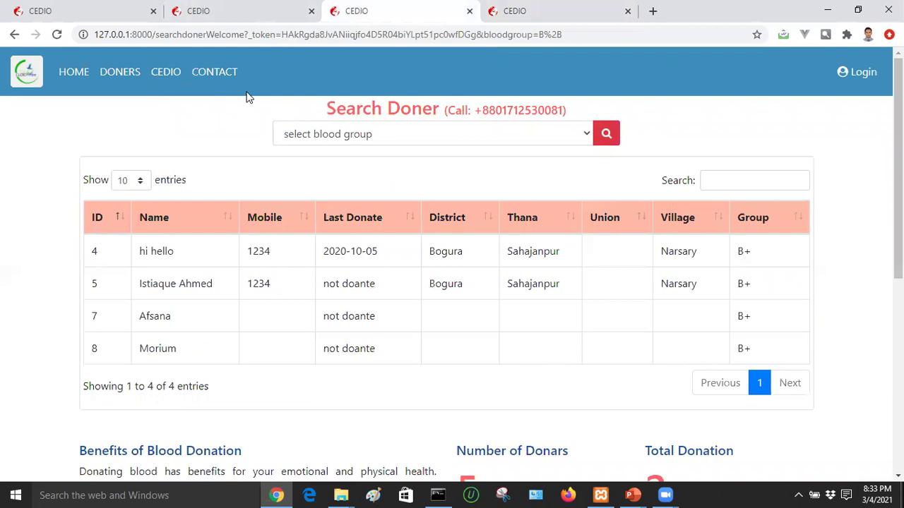
pyautogui.click(80, 79)
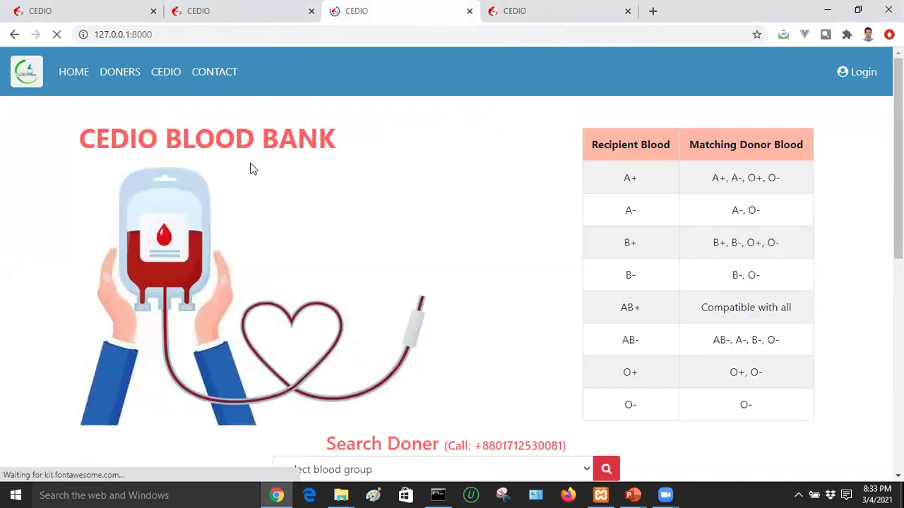
pyautogui.scroll(-6, 876, 464)
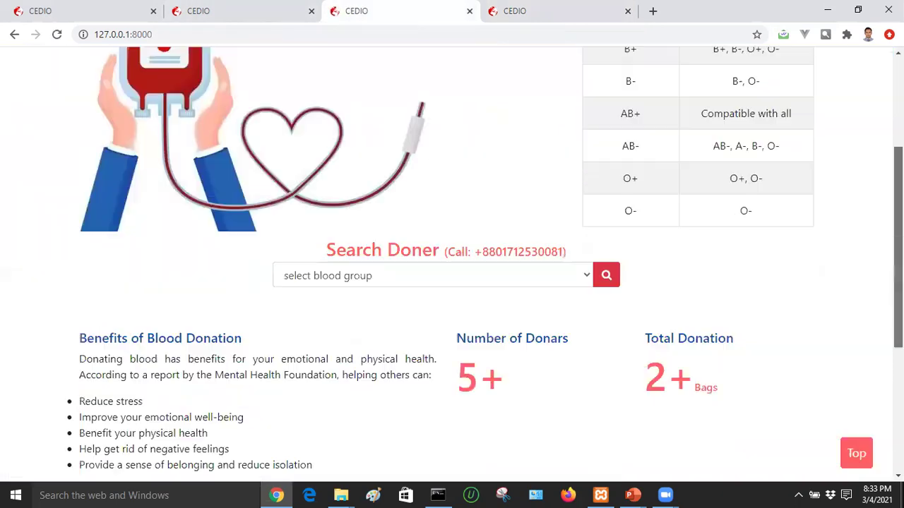
pyautogui.click(866, 457)
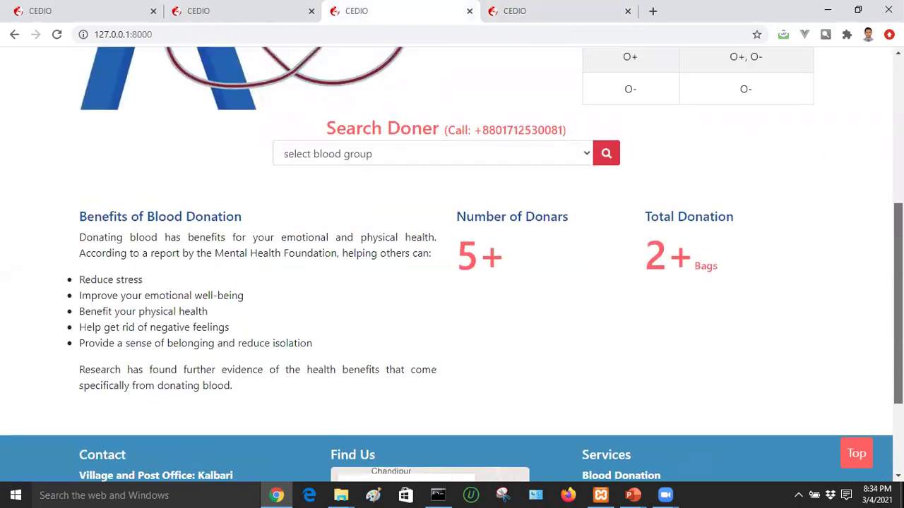